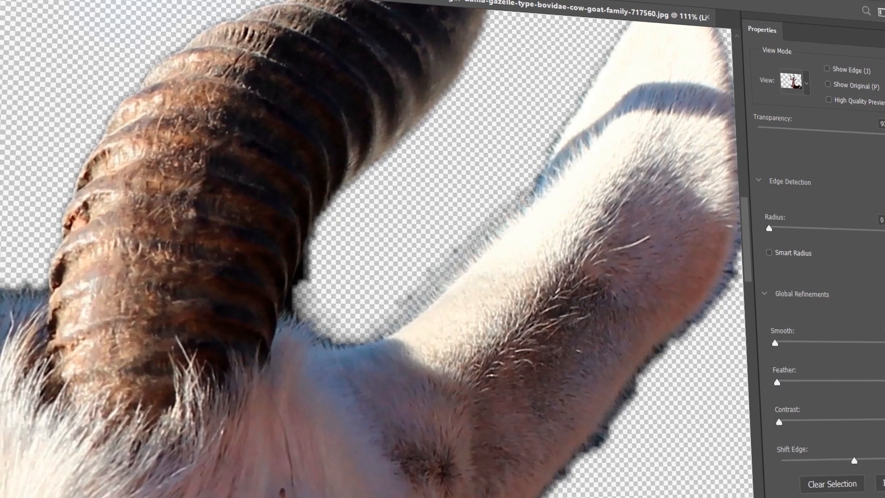
- Refine the selection edges around the antelope's horns and ear with the Refine Edge Brush
drag(324, 120, 117, 319)
drag(527, 336, 544, 69)
drag(549, 406, 296, 112)
drag(599, 152, 214, 276)
scroll(317, 26, up, 3)
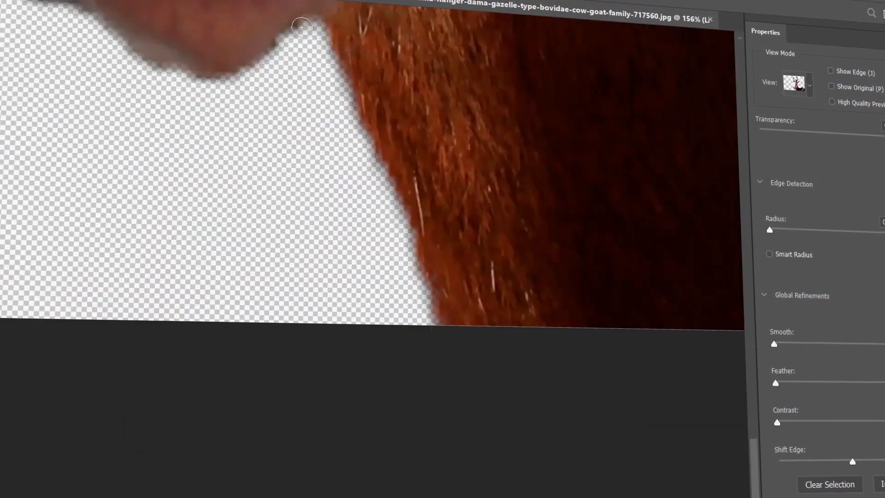
- Refine the selection edges along the antelope's muzzle and neck with the Refine Edge Brush
drag(300, 69, 359, 415)
drag(184, 69, 415, 438)
drag(247, 92, 323, 392)
drag(599, 230, 230, 277)
scroll(406, 316, down, 4)
scroll(407, 315, down, 6)
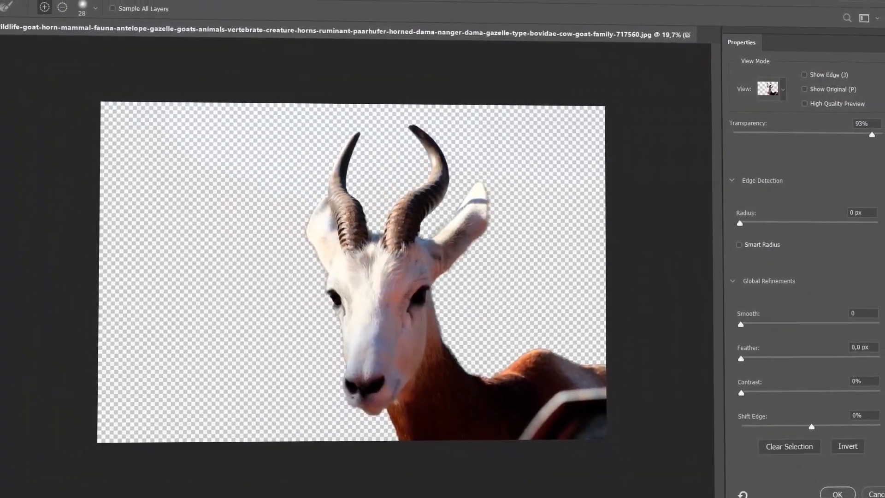
- Enable Decontaminate Colors at 100% and output the selection as a new layer with layer mask
drag(879, 276, 877, 341)
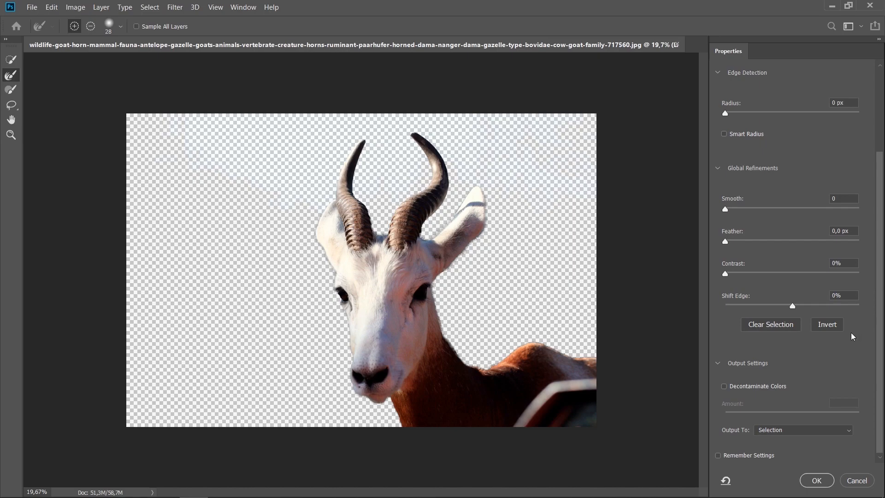
click(724, 387)
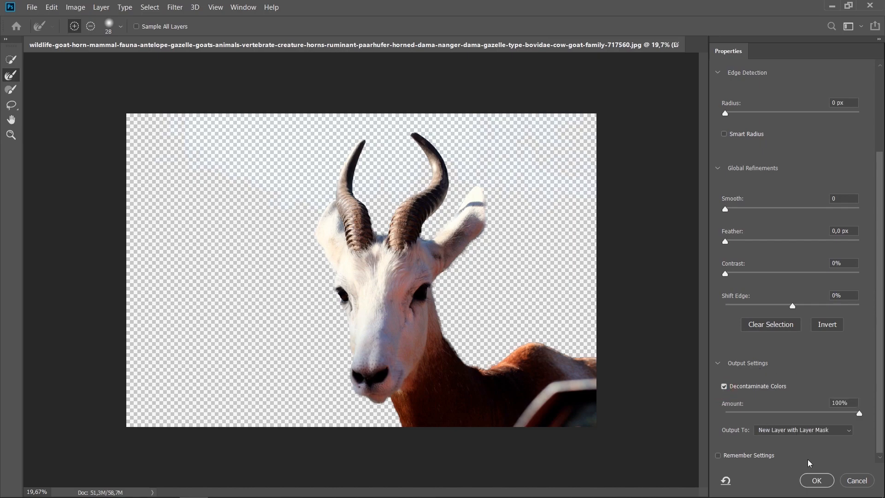
click(816, 482)
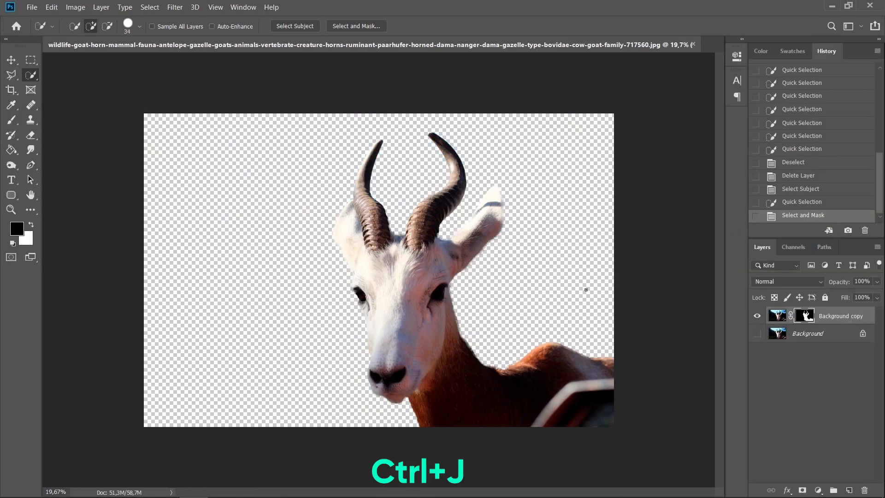
- Make the original Background layer visible beneath the masked antelope
click(757, 335)
click(757, 335)
click(758, 334)
scroll(463, 281, down, 3)
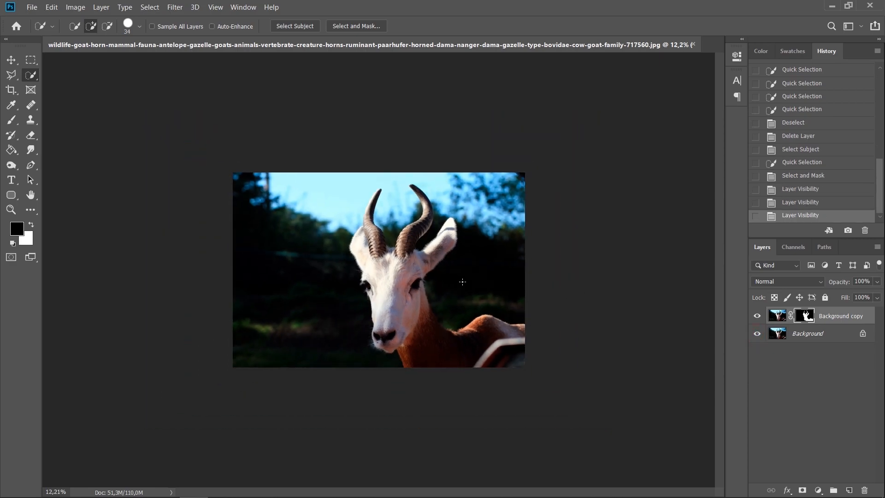
scroll(462, 282, up, 3)
- Select both horns on the Background layer with the Quick Selection tool
click(773, 332)
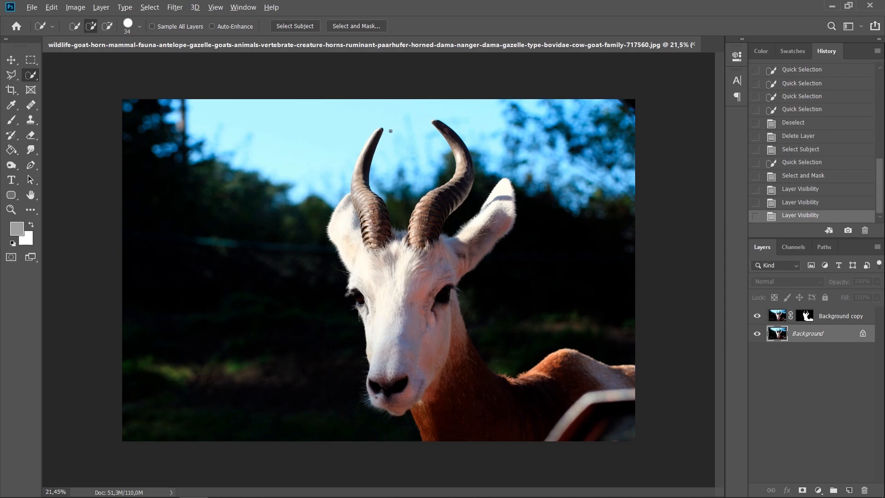
scroll(391, 131, up, 2)
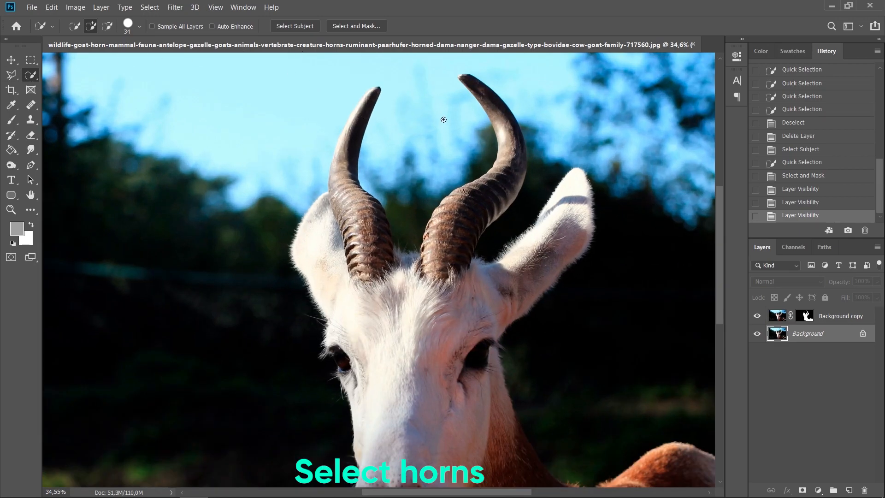
scroll(443, 117, up, 3)
drag(463, 101, 521, 175)
drag(277, 378, 258, 258)
mouse_move(300, 129)
mouse_down()
mouse_move(263, 204)
mouse_move(253, 258)
mouse_up()
drag(369, 282, 369, 365)
- Refine the Quick Selection around the horns' bases and edges, subtracting areas outside the horns
scroll(262, 401, up, 11)
drag(295, 277, 323, 369)
drag(512, 364, 368, 401)
drag(645, 258, 253, 243)
drag(442, 152, 360, 277)
scroll(401, 223, down, 6)
scroll(401, 277, up, 3)
drag(407, 318, 417, 348)
scroll(401, 305, up, 5)
scroll(337, 225, down, 13)
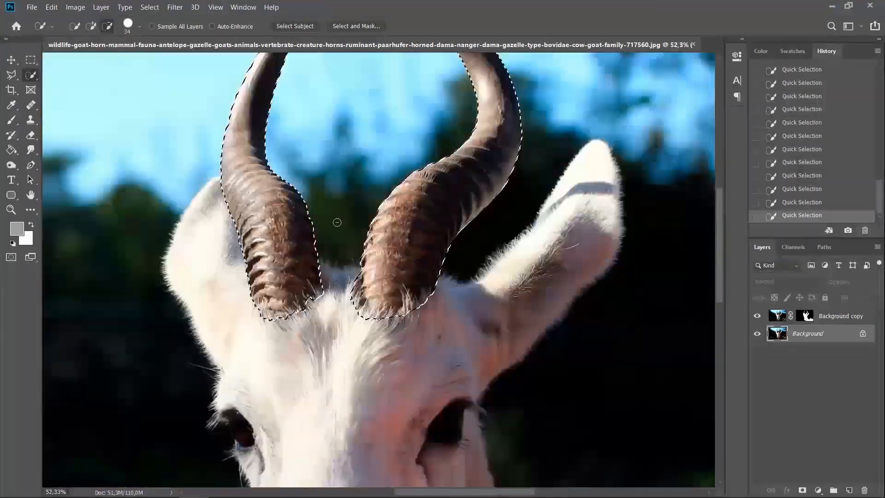
scroll(337, 225, down, 4)
- Copy the selected horns to a new layer and move it above the Background copy layer
key(ctrl+j)
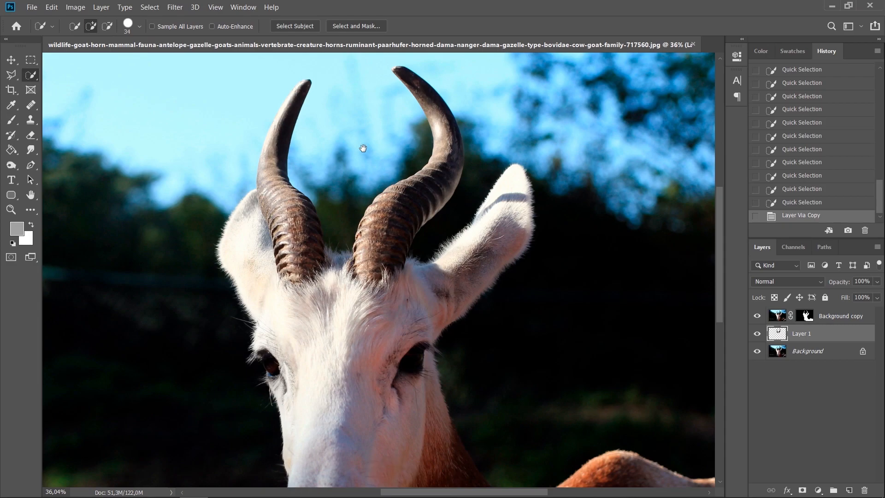
scroll(363, 148, down, 3)
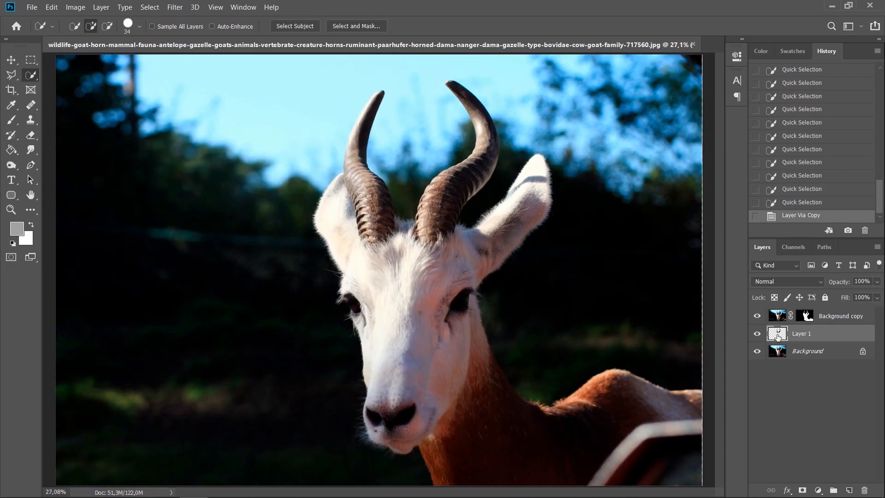
drag(842, 345, 845, 314)
- Hide the two layers beneath the horns to check the cutout, and show them again
drag(758, 333, 762, 344)
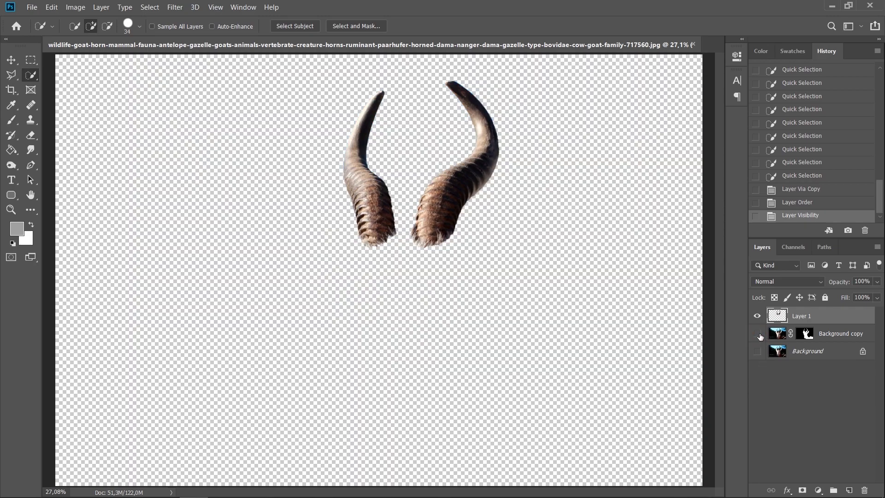
click(758, 352)
scroll(417, 232, down, 3)
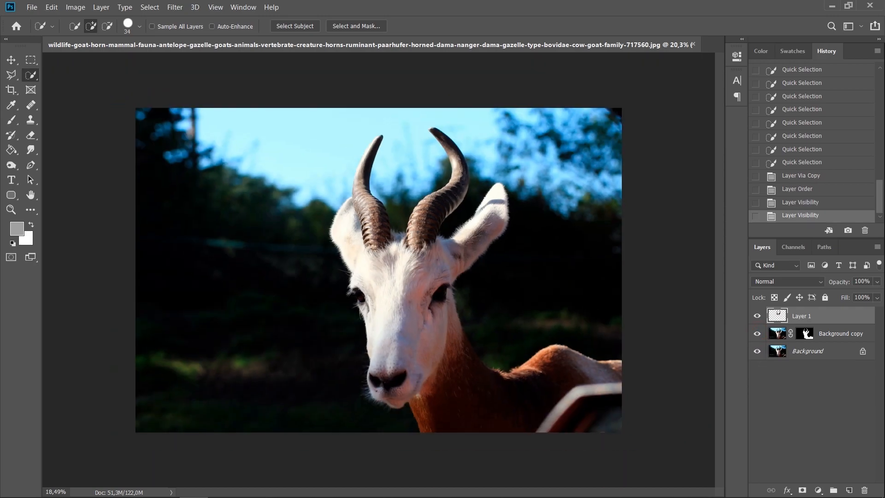
- Put the horns layer into a new layer group
scroll(547, 310, up, 2)
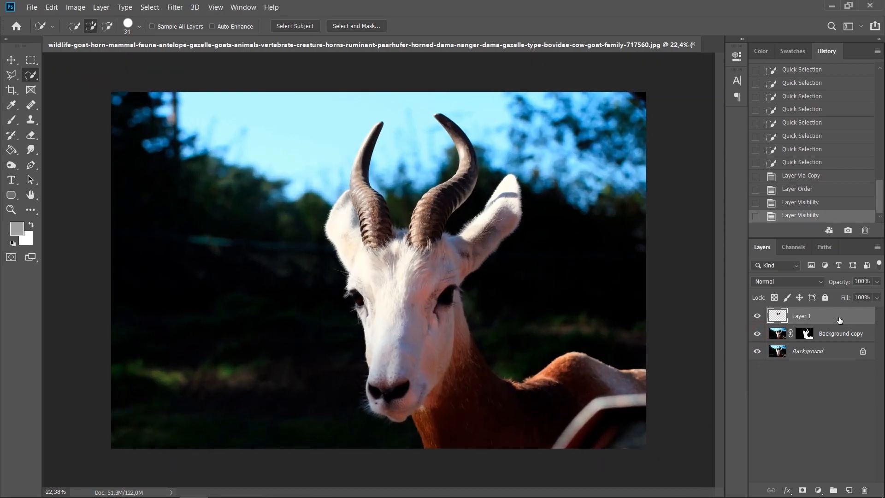
key(ctrl+g)
click(832, 354)
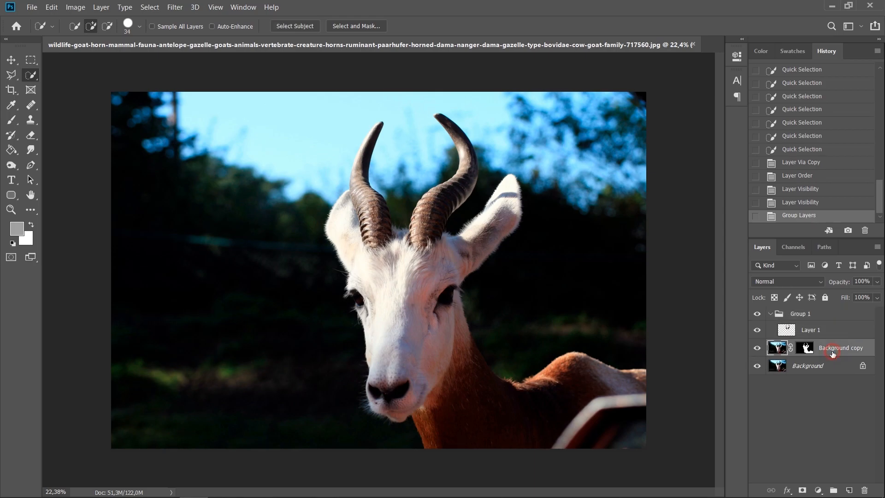
- Add a Color Lookup adjustment layer directly above Background, using the Moonlight.3DL 3DLUT file
click(829, 369)
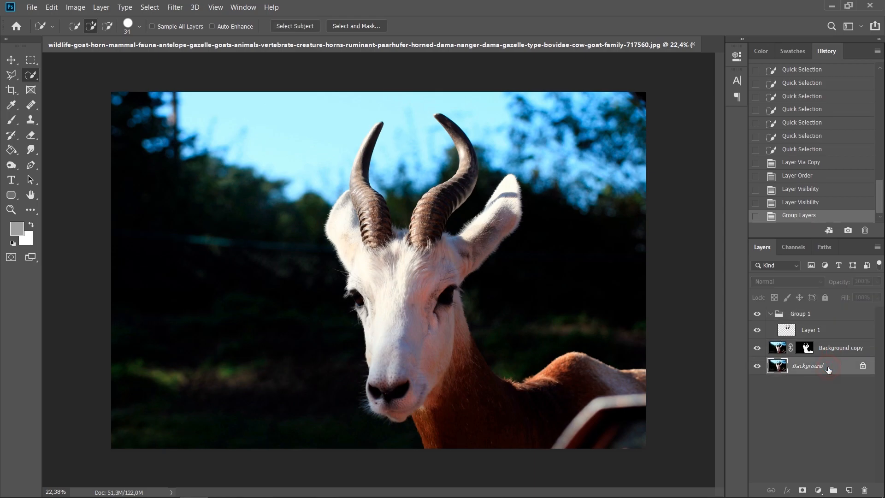
click(820, 490)
click(817, 429)
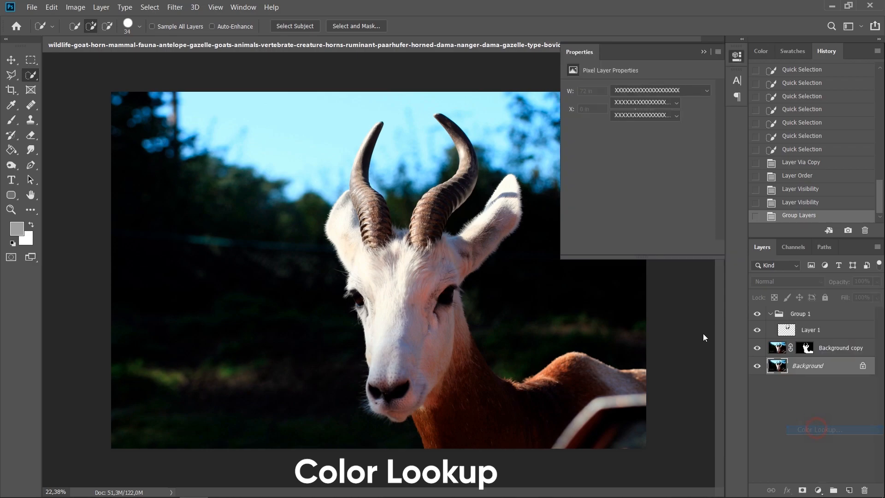
click(660, 90)
click(675, 370)
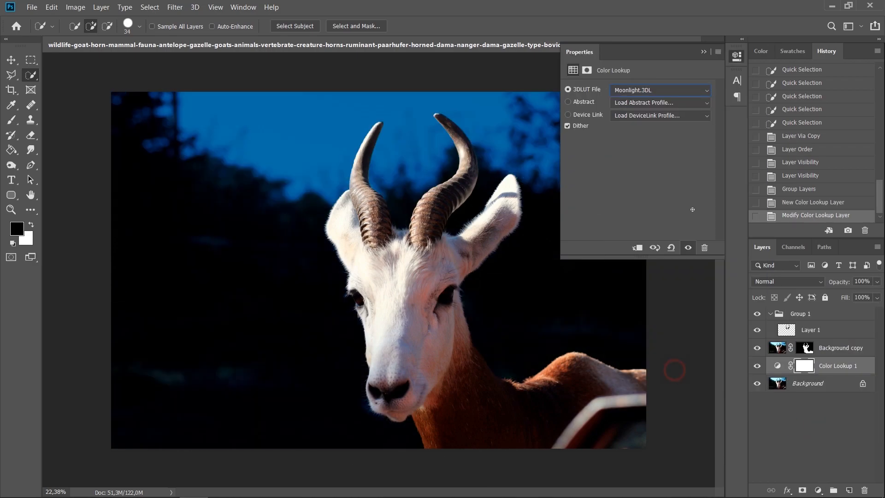
click(700, 56)
key(ctrl+0)
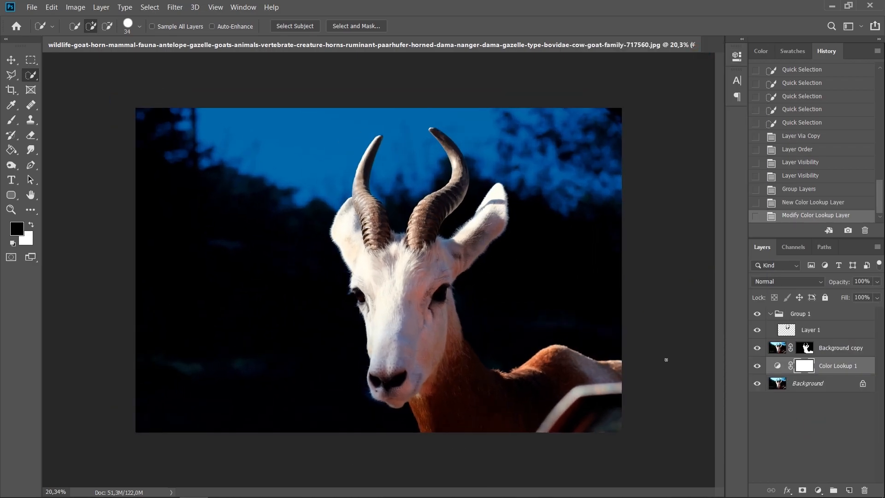
- Remove the blurred white-edged object in the photo's lower-right corner from the Background copy layer with the Patch tool
click(820, 388)
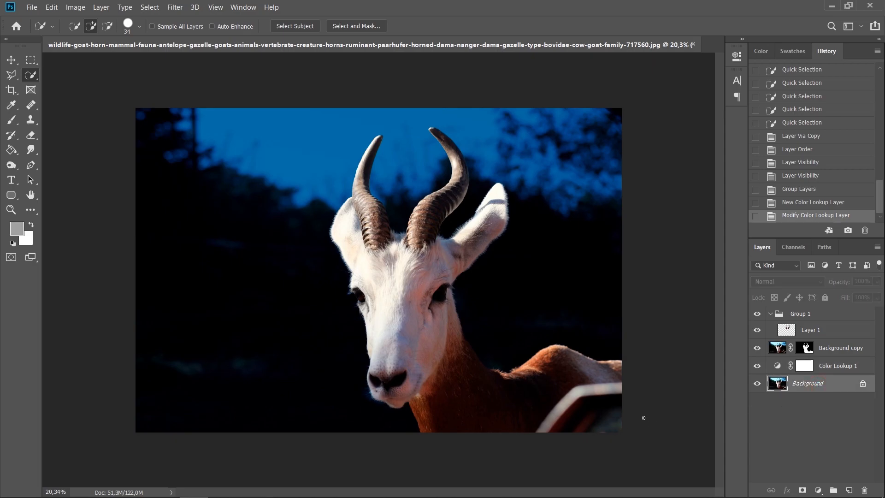
scroll(593, 419, up, 2)
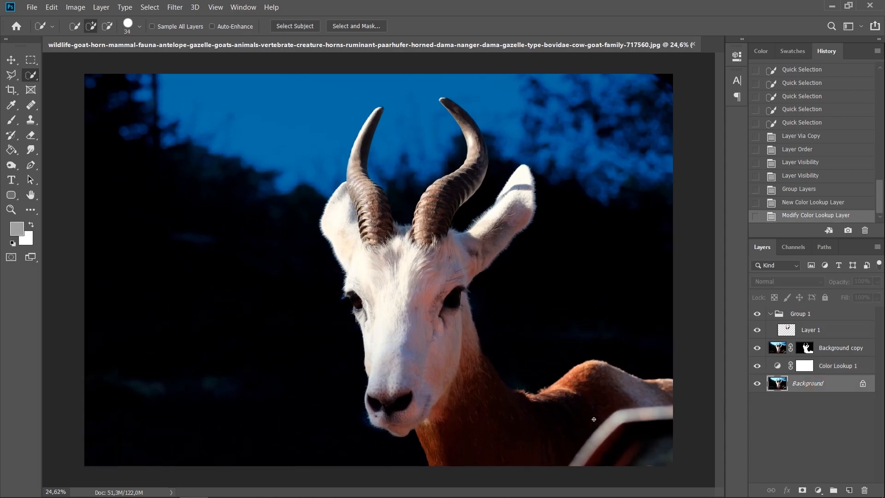
click(770, 350)
right_click(34, 111)
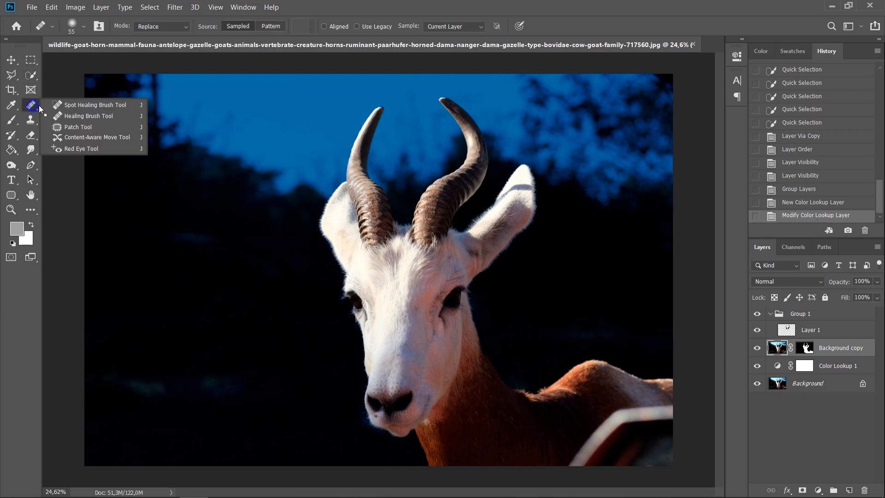
click(79, 126)
scroll(491, 245, up, 3)
mouse_move(491, 245)
mouse_down()
mouse_move(342, 287)
mouse_move(368, 329)
mouse_move(490, 245)
mouse_up()
drag(415, 277, 417, 217)
key(ctrl+d)
- Retouch the remaining traces around the patched area of the antelope's body with the Healing Brush
scroll(322, 353, left, 3)
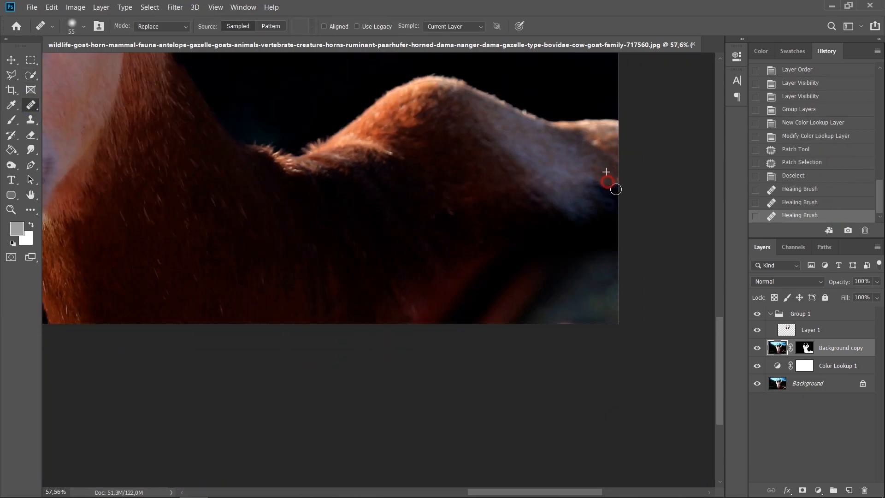
key(ctrl+0)
scroll(635, 423, down, 2)
scroll(508, 360, up, 3)
scroll(509, 360, down, 4)
scroll(508, 360, up, 1)
- Duplicate the horns layer inside the group and set the copy's blend mode to Linear Dodge (Add)
click(846, 329)
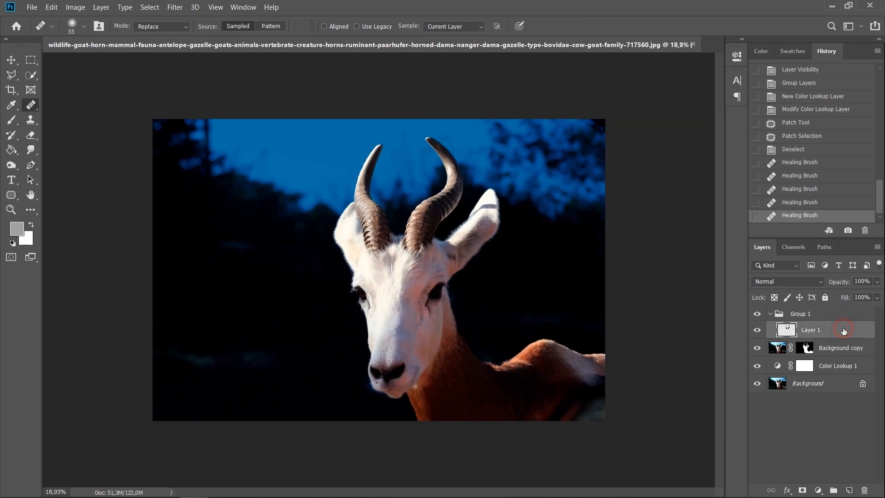
key(ctrl+j)
click(788, 281)
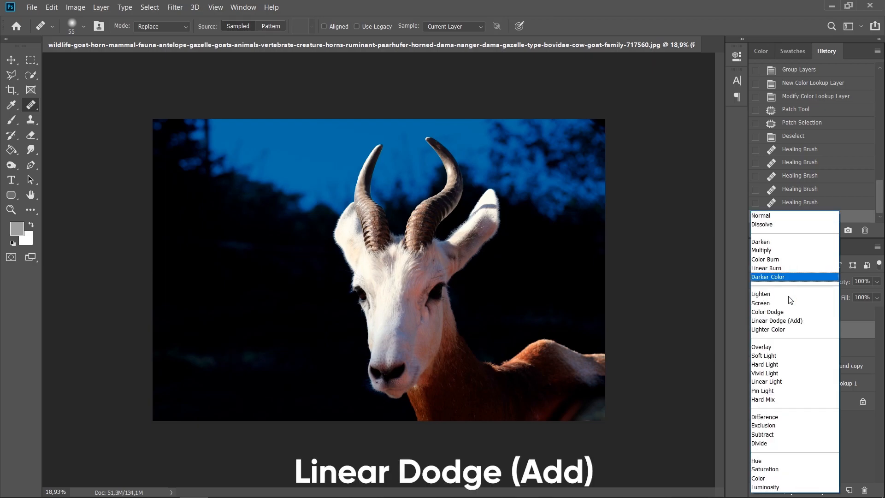
click(787, 323)
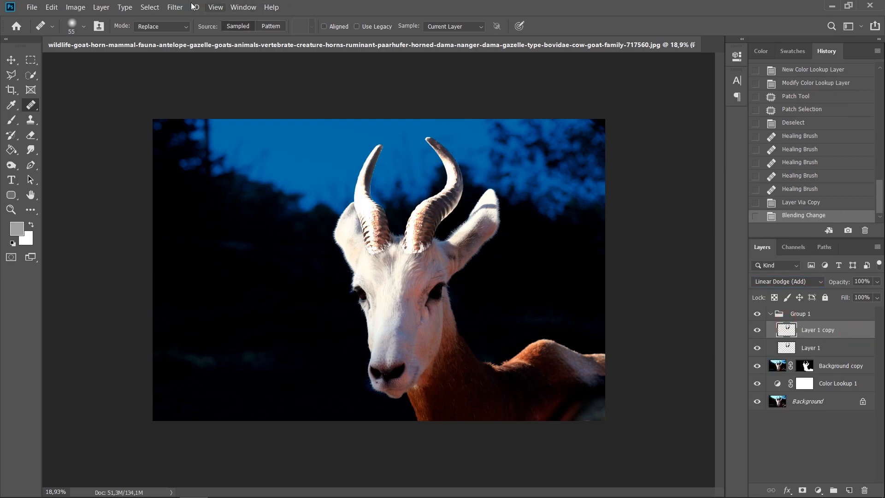
- Apply a Gaussian Blur with a 5-pixel radius to the Linear Dodge (Add) horns copy
click(175, 7)
mouse_move(207, 130)
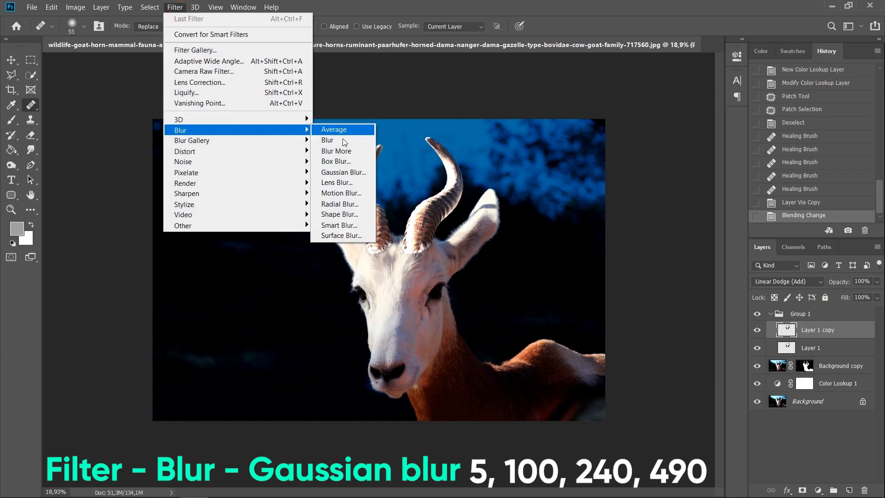
click(342, 173)
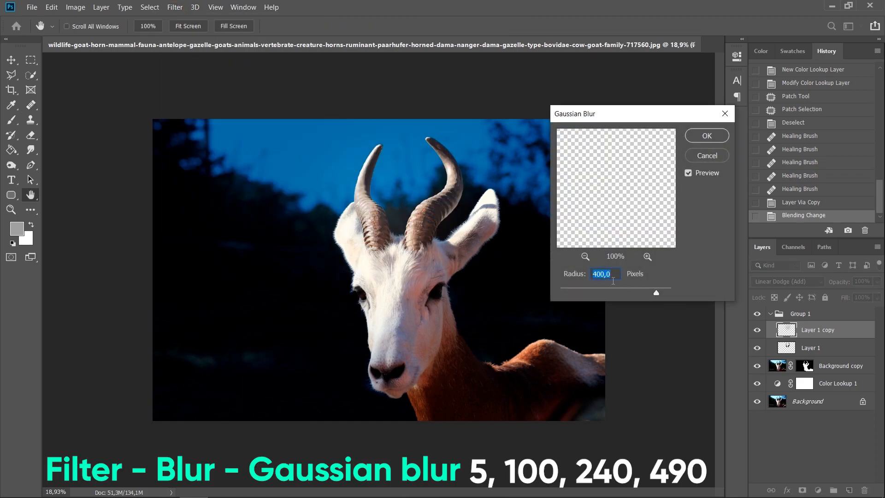
text(5)
click(693, 138)
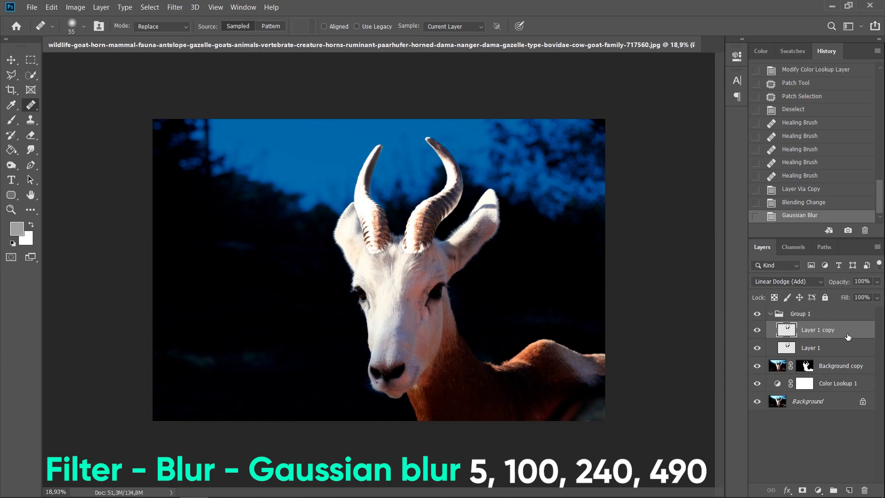
- Duplicate the blurred horns layer and apply a Gaussian Blur with a 100-pixel radius to the duplicate
key(ctrl+j)
click(174, 7)
mouse_move(216, 130)
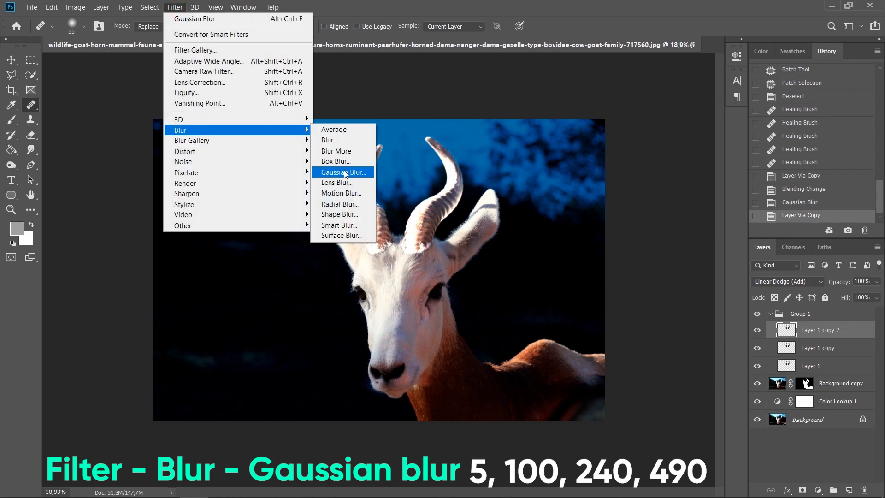
click(344, 173)
click(707, 136)
- Duplicate the topmost horns layer again and apply a Gaussian Blur with a 240-pixel radius to it
key(ctrl+j)
click(175, 7)
mouse_move(230, 133)
click(344, 173)
text(490)
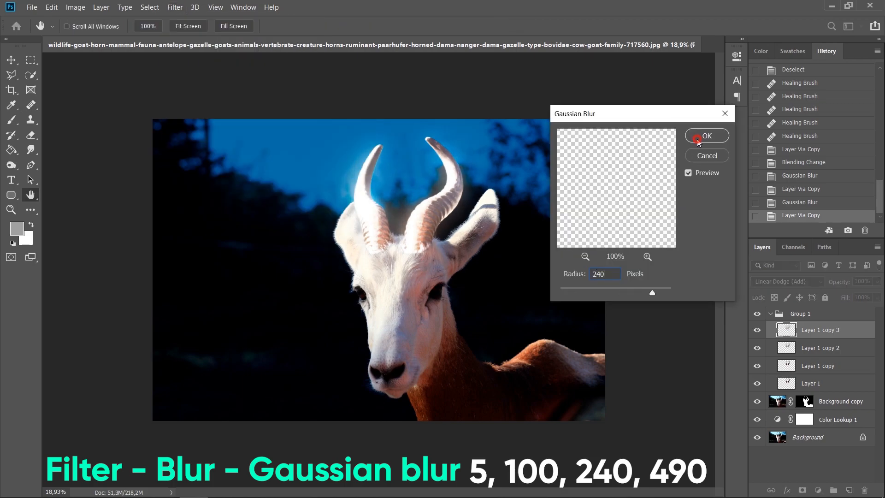
click(695, 137)
- Create one more duplicate of the topmost horns layer and apply a Gaussian Blur with a 490-pixel radius
key(ctrl+j)
click(175, 7)
click(343, 173)
text(490)
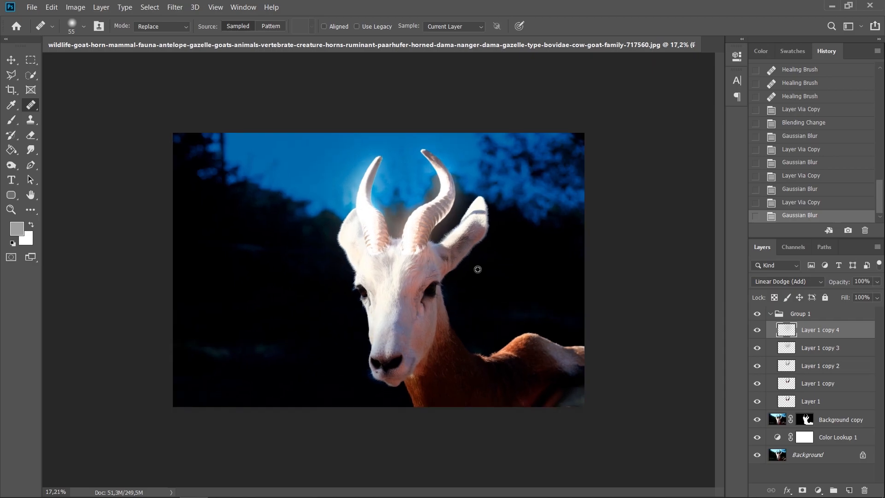
- Collapse the horns group and add a Hue/Saturation adjustment layer above it, clipped to the group
click(770, 315)
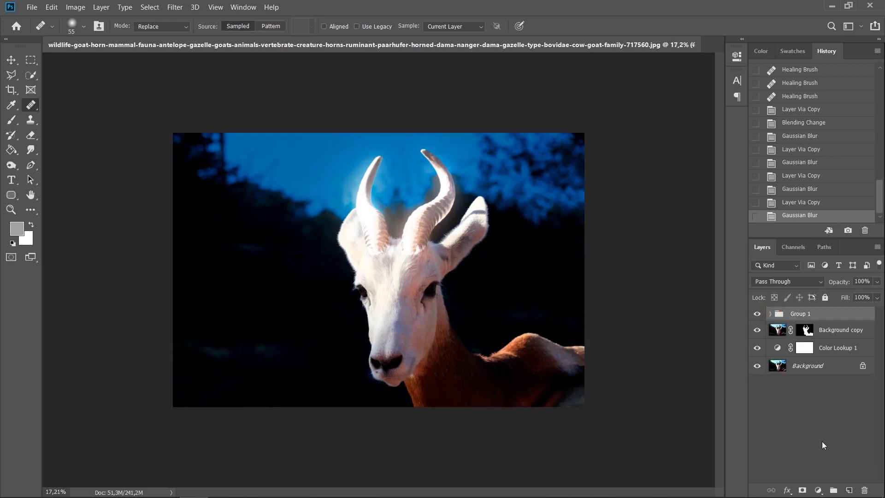
click(819, 488)
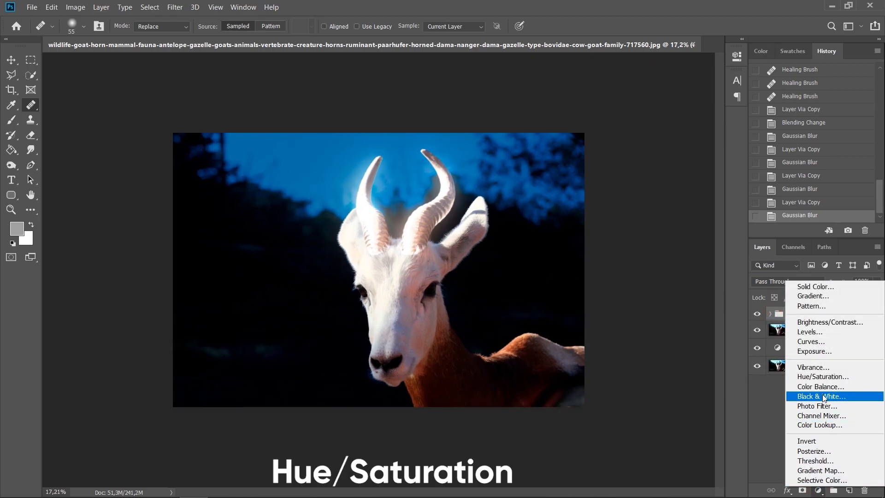
click(823, 377)
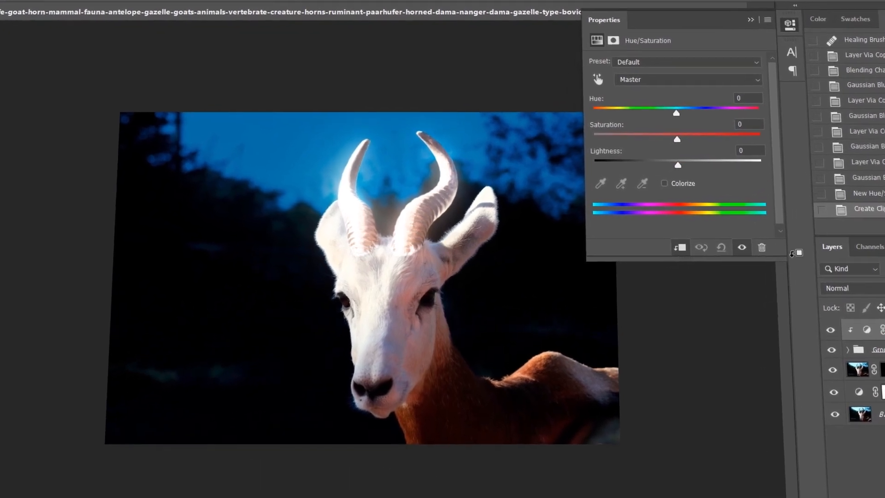
- Colorize the horns' Hue/Saturation adjustment with hue 33, saturation 67 and lightness +24
click(693, 177)
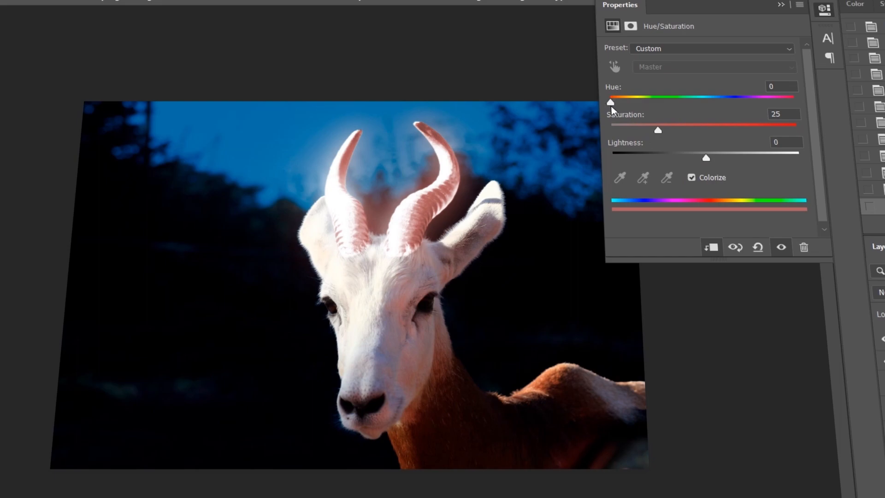
drag(630, 107, 633, 107)
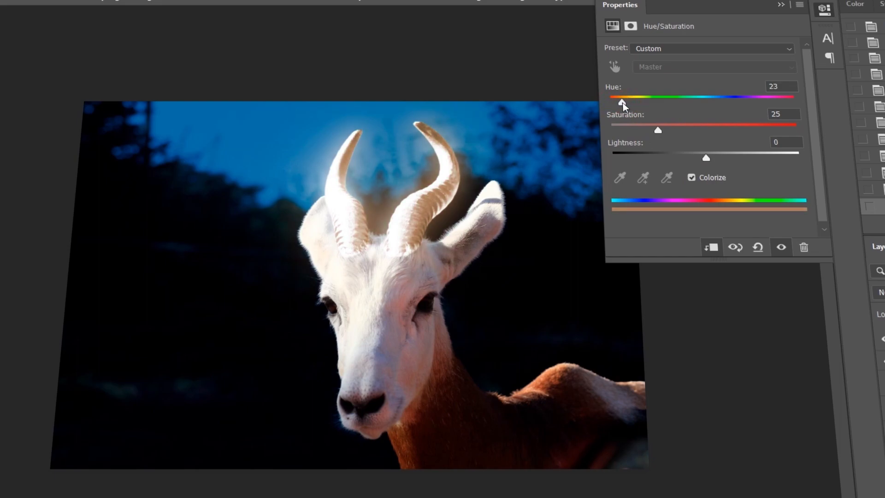
drag(668, 134, 713, 126)
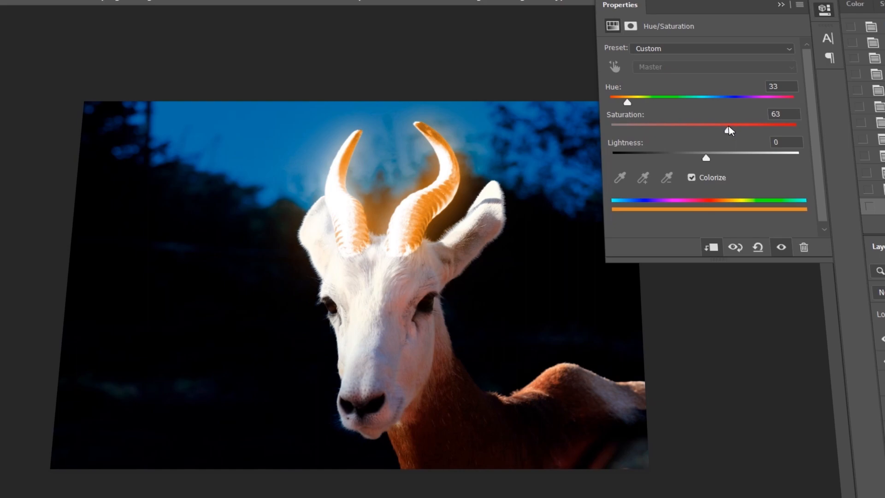
mouse_move(706, 160)
mouse_down()
mouse_move(733, 159)
mouse_move(702, 164)
mouse_move(723, 163)
mouse_up()
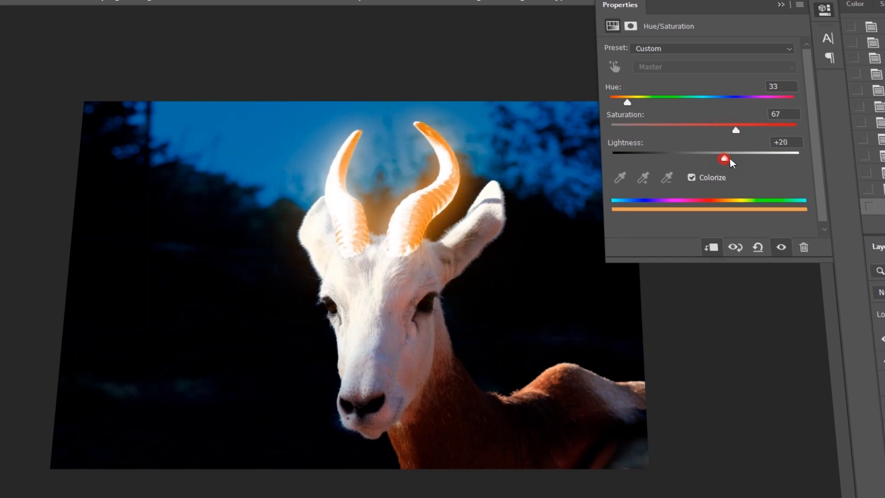
drag(731, 161, 734, 160)
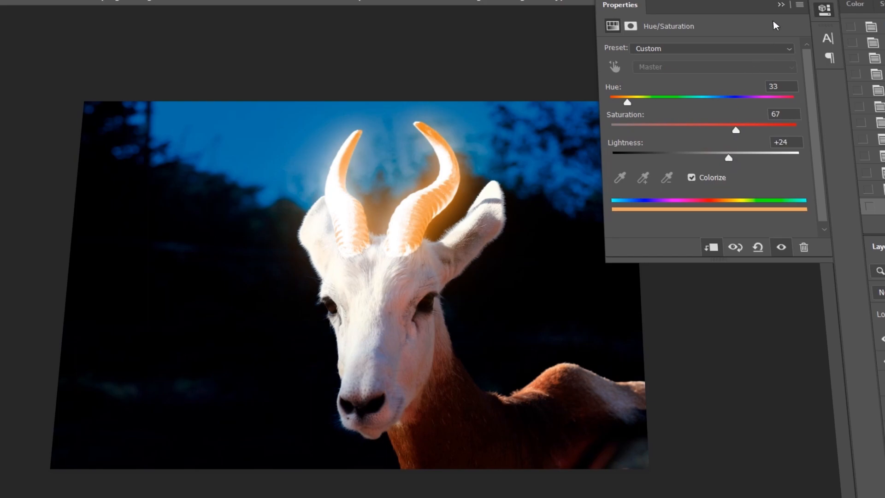
click(781, 4)
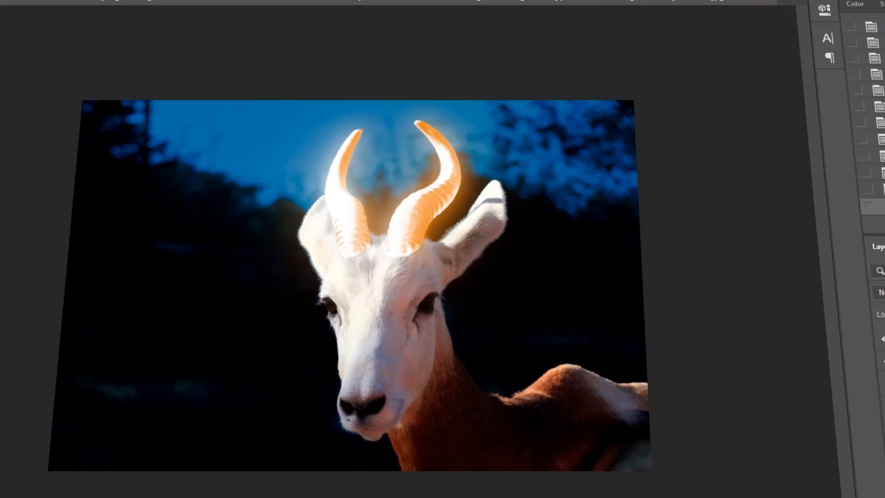
- Clip the Curves adjustment to the antelope cutout and pull its RGB curve down to darken the animal
click(825, 10)
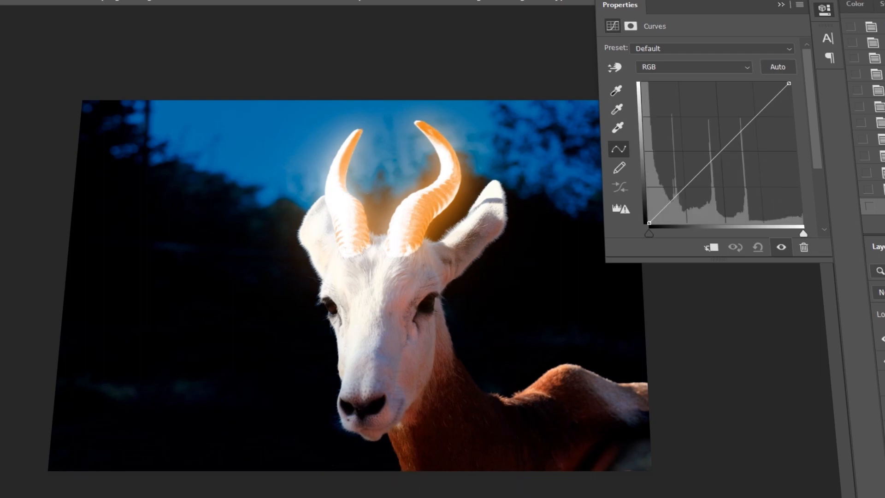
key(ctrl+alt+g)
drag(722, 151, 741, 163)
click(776, 7)
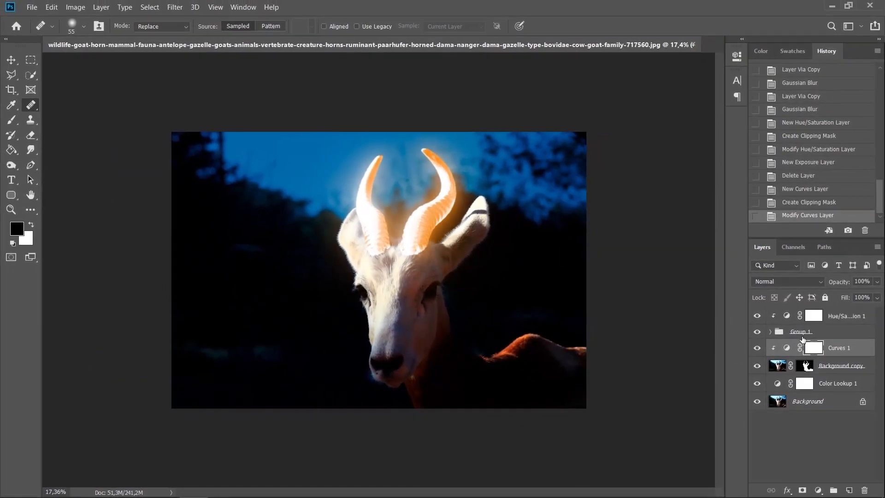
- Paint black on the Curves mask with a soft brush at 31% opacity over the ear at the image's right and the face
click(11, 120)
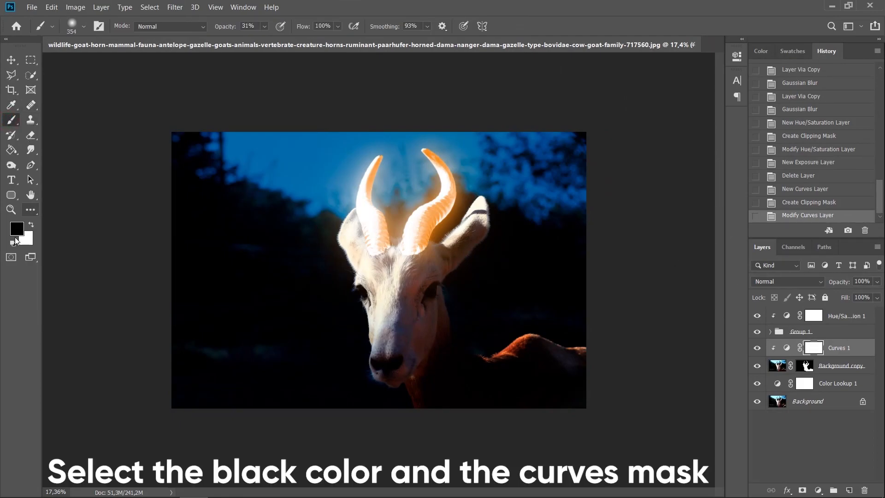
click(11, 242)
scroll(381, 271, up, 2)
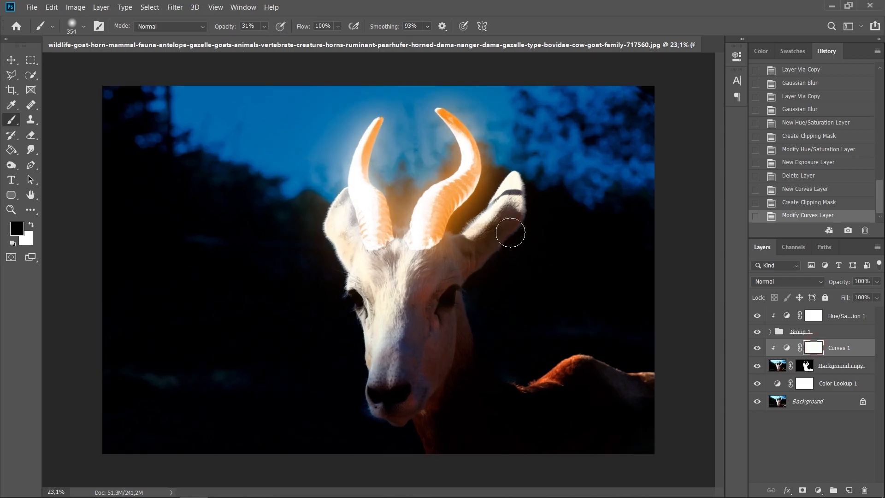
mouse_move(509, 204)
mouse_down()
mouse_move(477, 262)
mouse_move(460, 259)
mouse_move(466, 263)
mouse_move(475, 244)
mouse_up()
drag(509, 211, 477, 249)
drag(508, 203, 461, 249)
drag(463, 239, 421, 282)
drag(452, 258, 397, 356)
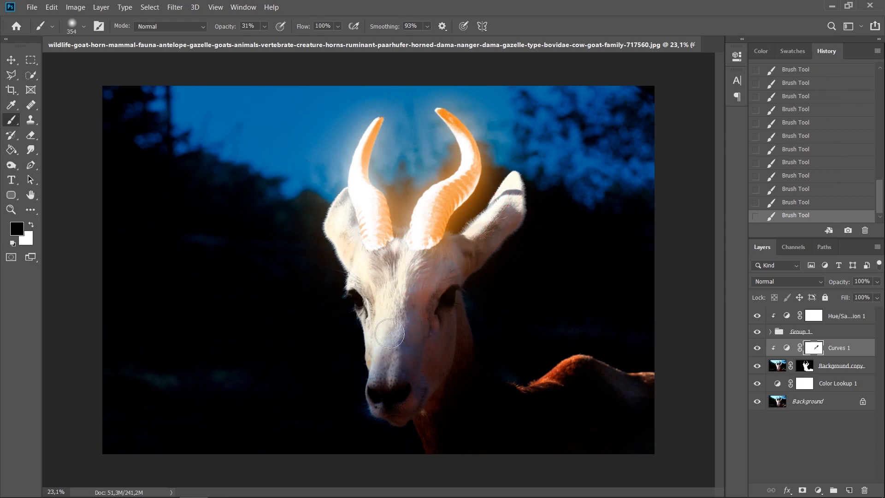
- Continue masking the Curves darkening over both ears, the forehead and the back, and compare with the adjustment hidden and shown
mouse_move(341, 202)
mouse_down()
mouse_move(413, 318)
mouse_move(401, 367)
mouse_move(421, 279)
mouse_move(421, 292)
mouse_move(476, 248)
mouse_up()
mouse_move(476, 210)
mouse_down()
mouse_move(476, 361)
mouse_move(560, 381)
mouse_move(522, 371)
mouse_move(530, 393)
mouse_move(470, 369)
mouse_move(539, 365)
mouse_move(495, 224)
mouse_up()
drag(344, 218, 353, 253)
mouse_move(399, 269)
mouse_down()
mouse_move(412, 314)
mouse_move(463, 268)
mouse_up()
drag(513, 394, 550, 385)
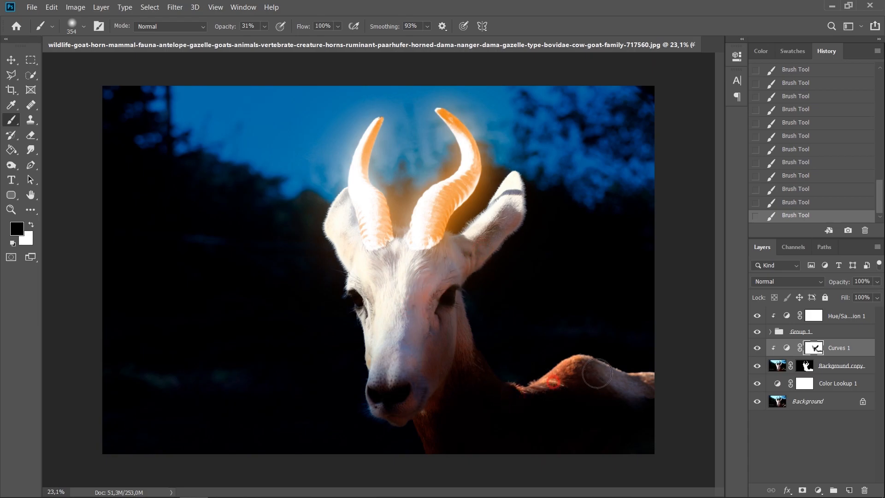
key(ctrl+minus)
click(755, 348)
click(755, 347)
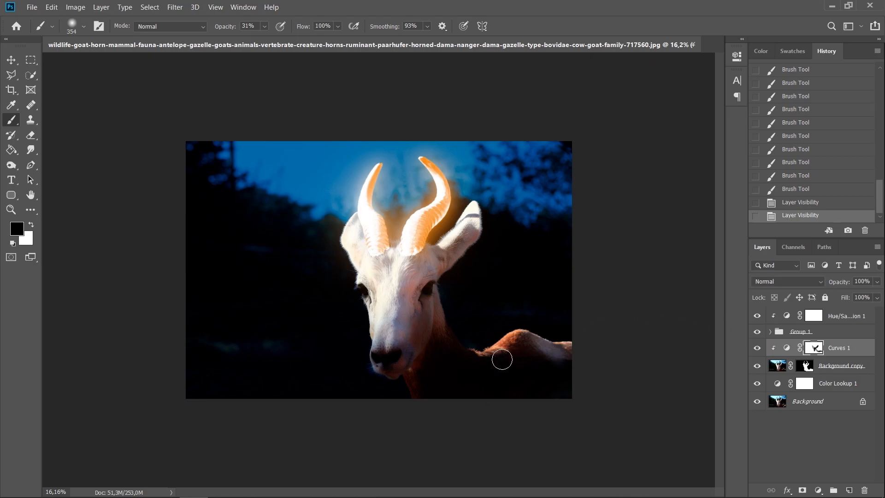
- Paint black on the Curves mask along the antelope's shoulder and back to restore light there
scroll(529, 351, up, 5)
drag(486, 377, 484, 397)
drag(490, 395, 569, 419)
click(474, 380)
mouse_move(475, 383)
mouse_down()
mouse_move(531, 402)
mouse_move(557, 400)
mouse_up()
drag(505, 401, 600, 407)
drag(577, 407, 676, 392)
drag(635, 393, 681, 389)
scroll(530, 259, down, 3)
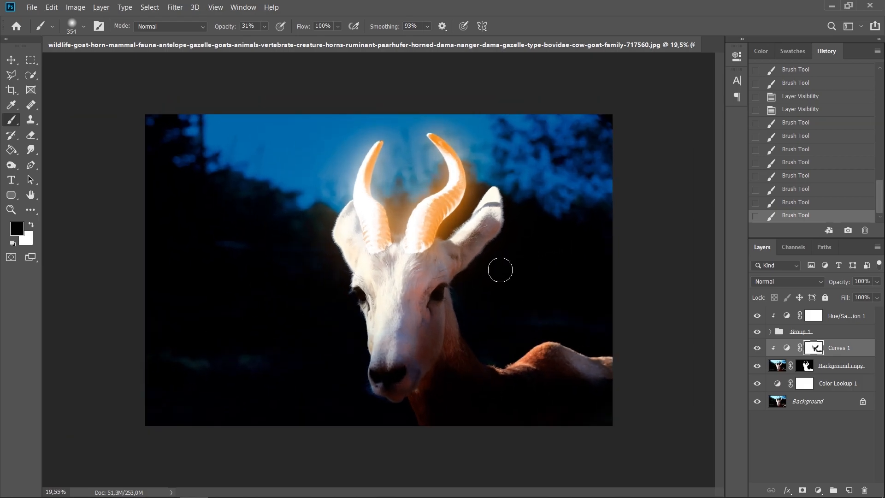
- Duplicate the Hue/Saturation layer, move the copy beneath Curves as a clipped layer, and invert its mask
click(854, 322)
key(ctrl+j)
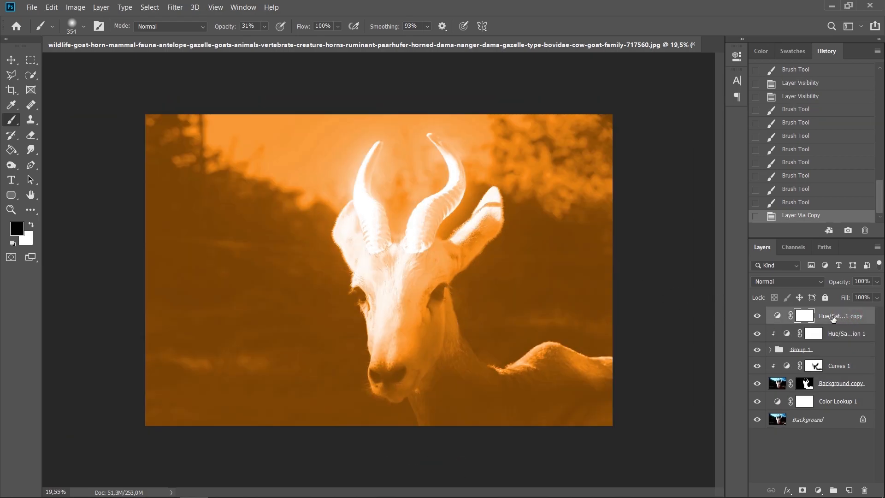
drag(839, 317, 836, 376)
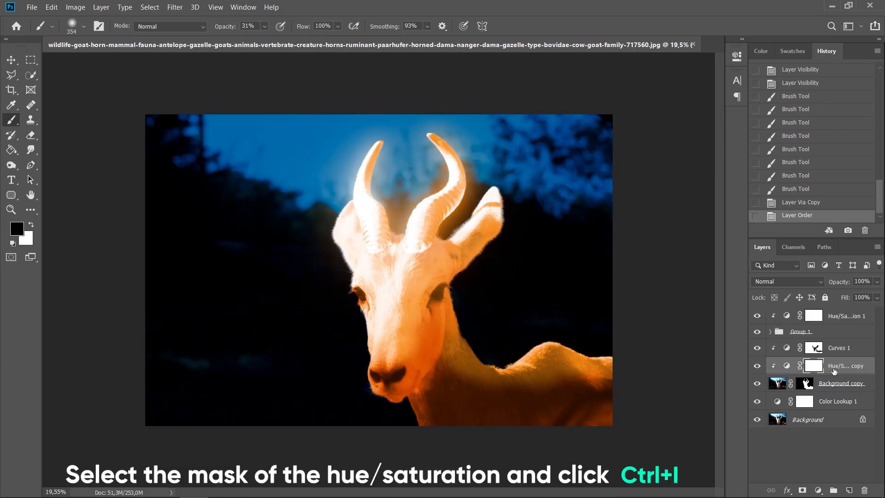
key(ctrl+i)
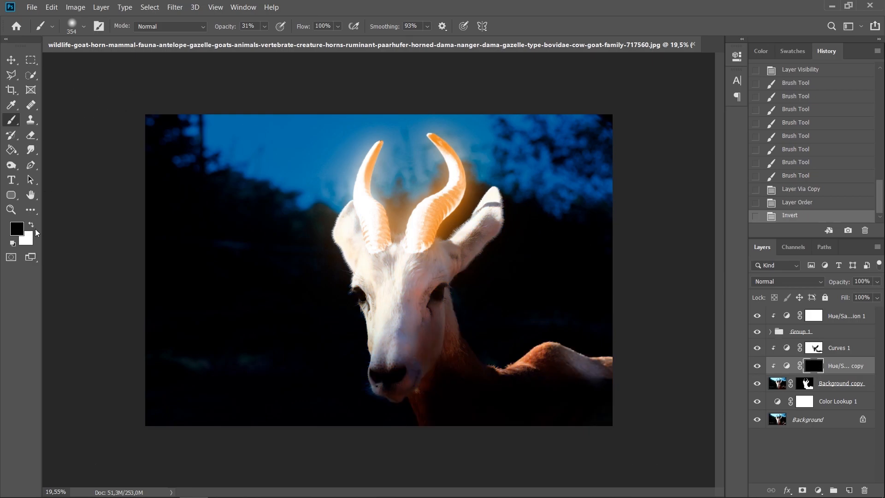
- Paint white on the copied Hue/Saturation mask over the ear, forehead, face, neck and back for an orange reflected glow
click(31, 224)
click(451, 251)
mouse_move(491, 205)
mouse_down()
mouse_move(472, 251)
mouse_move(494, 197)
mouse_move(456, 255)
mouse_move(487, 233)
mouse_move(438, 266)
mouse_up()
drag(474, 229, 440, 266)
mouse_move(445, 251)
mouse_down()
mouse_move(405, 278)
mouse_move(405, 313)
mouse_up()
mouse_move(408, 297)
mouse_down()
mouse_move(387, 314)
mouse_move(394, 249)
mouse_up()
mouse_move(394, 249)
mouse_down()
mouse_move(373, 261)
mouse_move(402, 246)
mouse_up()
drag(365, 250, 412, 276)
mouse_move(616, 364)
mouse_down()
mouse_move(567, 363)
mouse_move(454, 299)
mouse_up()
drag(496, 362, 588, 363)
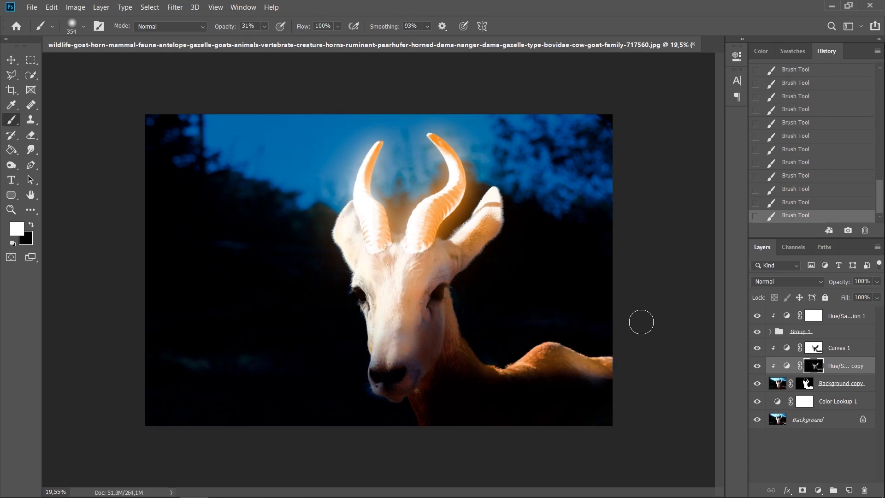
- Undo the last brush stroke and paint the glow along the antelope's back with brush opacity at 14%
key(ctrl+z)
key(ctrl+plus)
drag(218, 28, 217, 29)
drag(467, 361, 559, 391)
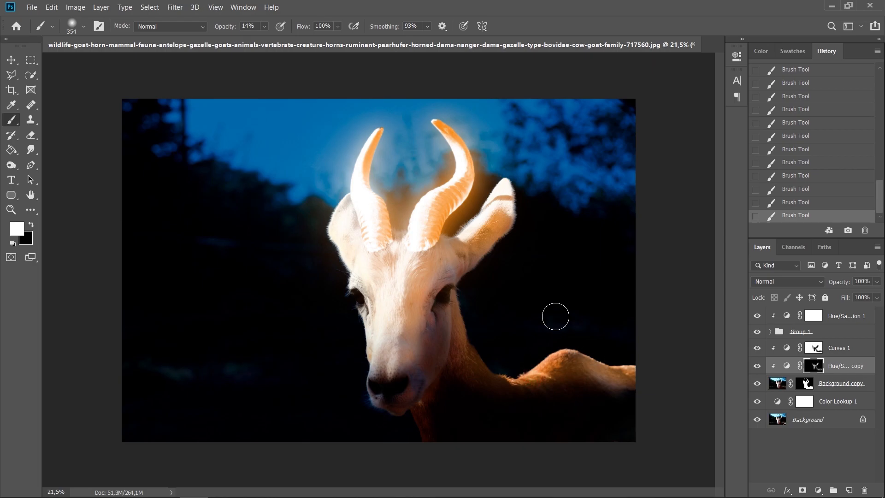
- Paint faint orange glow on the Hue/Saturation copy's mask around the eye and down the muzzle
scroll(454, 235, up, 3)
drag(450, 278, 476, 274)
mouse_move(408, 327)
mouse_down()
mouse_move(393, 389)
mouse_move(388, 383)
mouse_up()
drag(383, 339, 386, 383)
scroll(555, 246, down, 5)
scroll(446, 305, down, 2)
scroll(444, 304, up, 3)
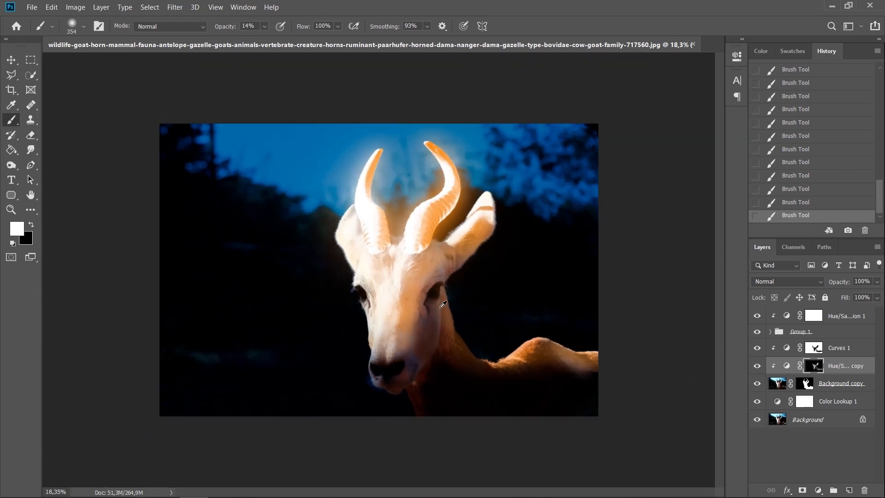
scroll(532, 285, up, 3)
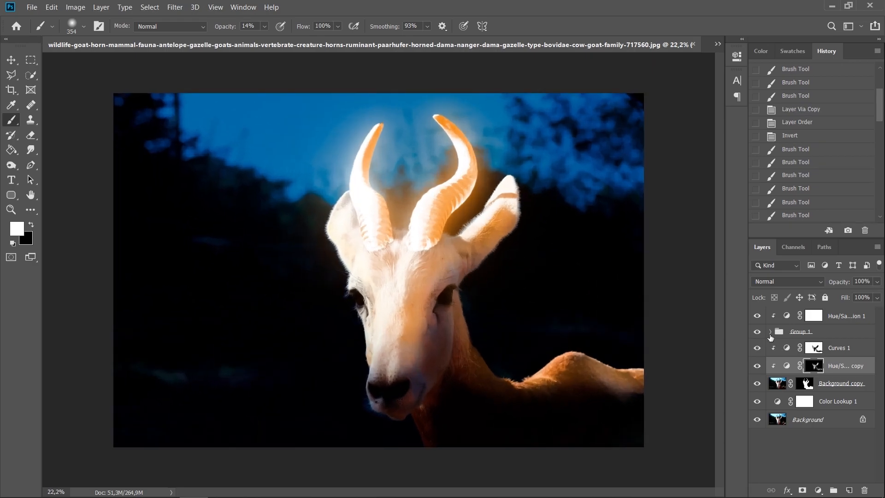
- Group the horns group together with its clipped Hue/Saturation layer into a new group
click(772, 331)
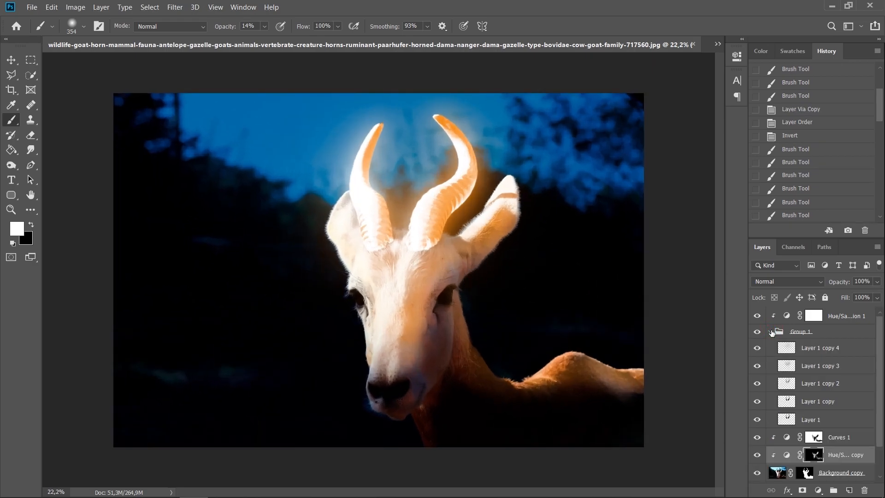
click(771, 331)
click(814, 331)
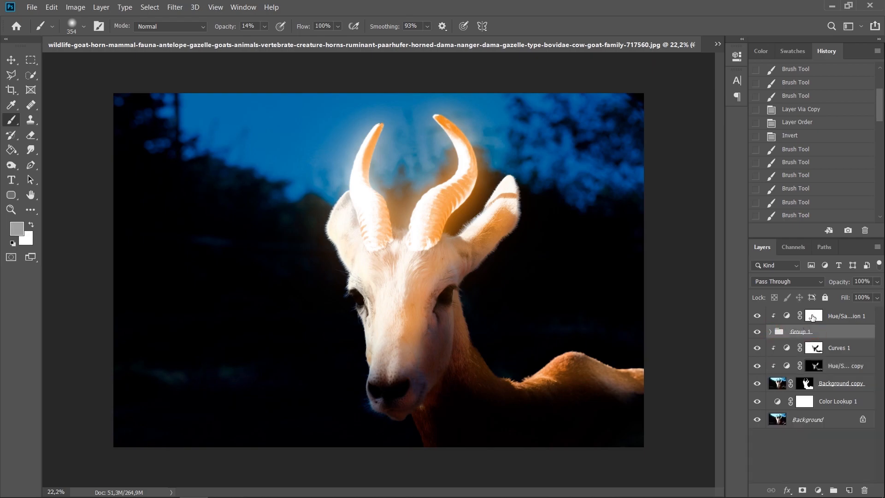
click(866, 317)
shift+click(864, 332)
key(ctrl+g)
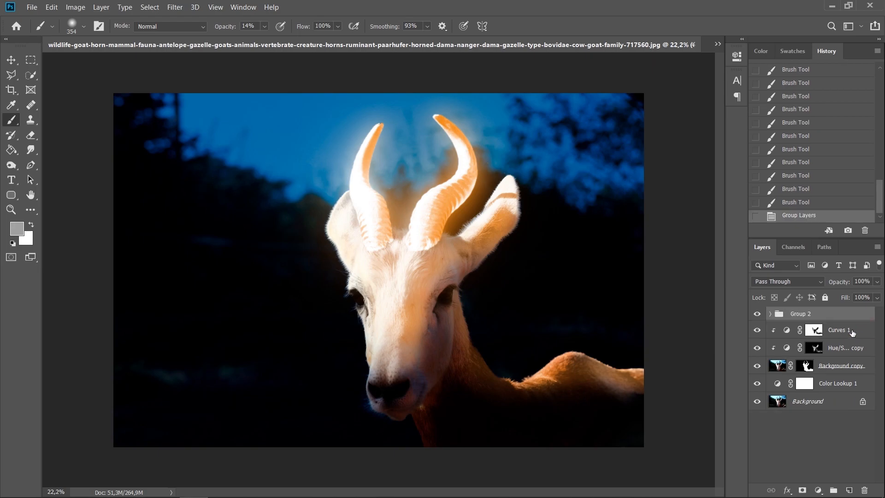
click(769, 315)
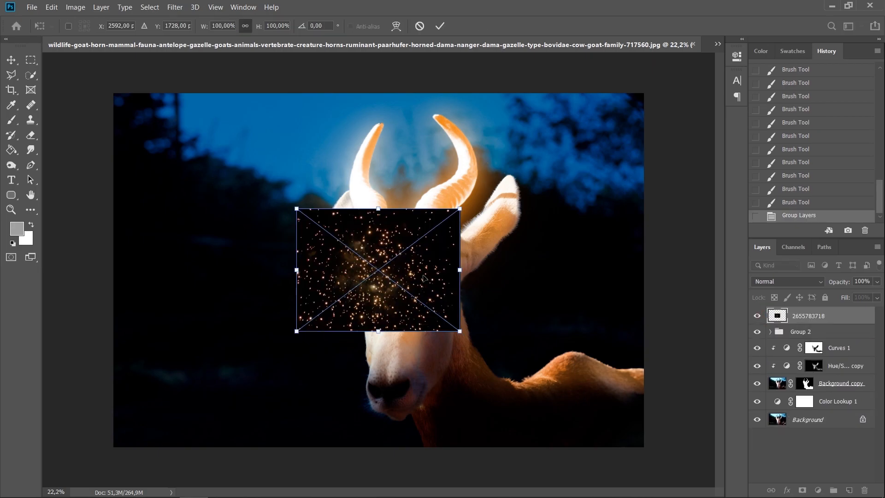
- Scale the placed sparks image to about 166%, lower its opacity to 47%, and position it over the horns
drag(424, 277, 528, 286)
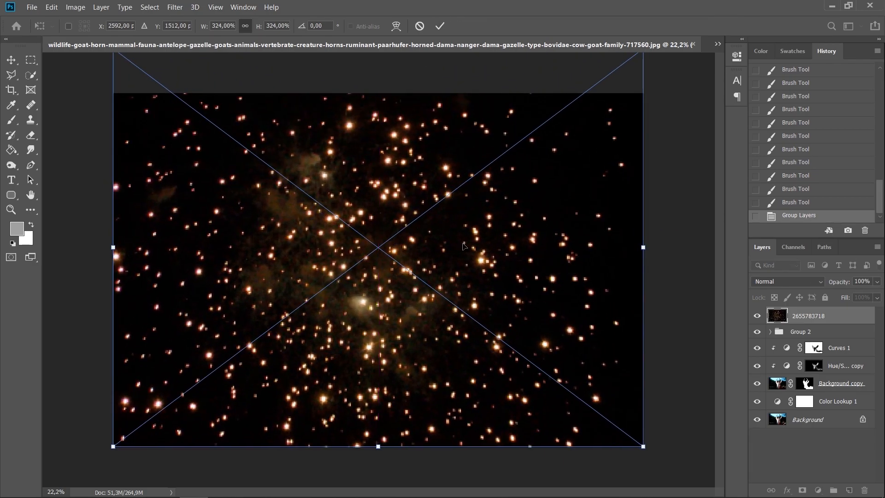
drag(355, 449, 355, 251)
drag(378, 206, 432, 239)
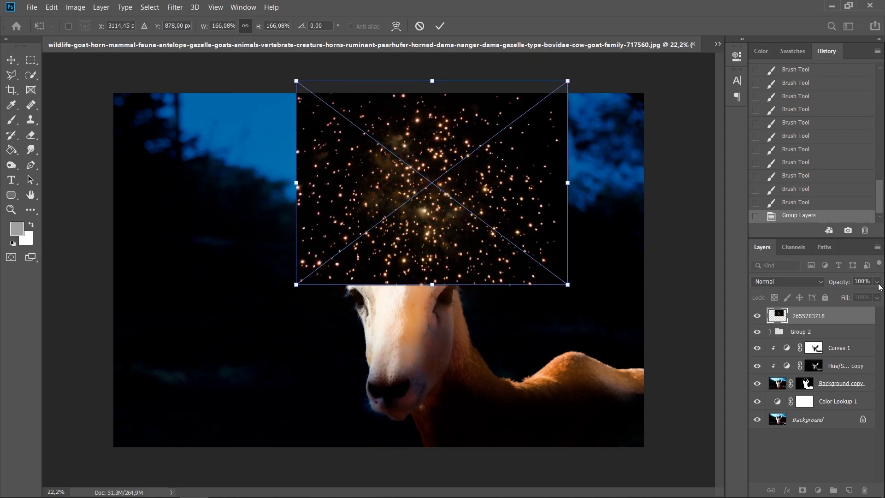
drag(851, 298, 847, 299)
drag(522, 182, 493, 160)
click(438, 25)
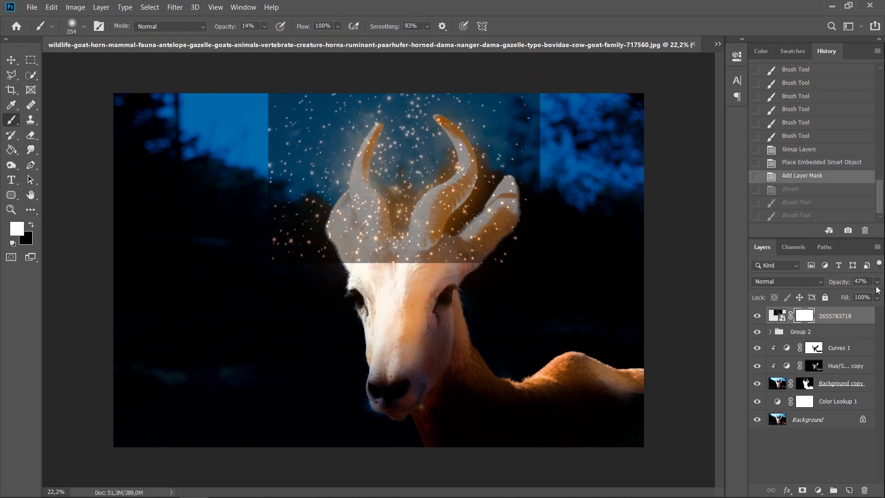
- Set the sparks layer to 100% opacity and Screen blending mode
drag(860, 297, 878, 296)
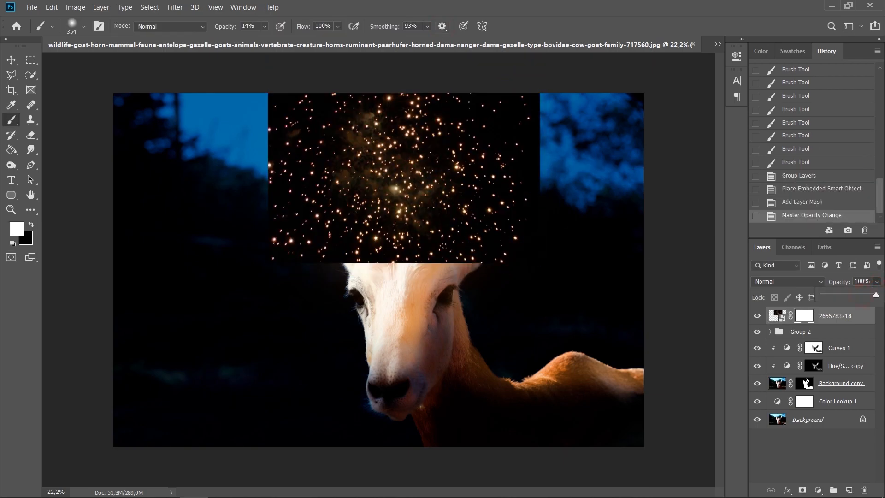
click(799, 283)
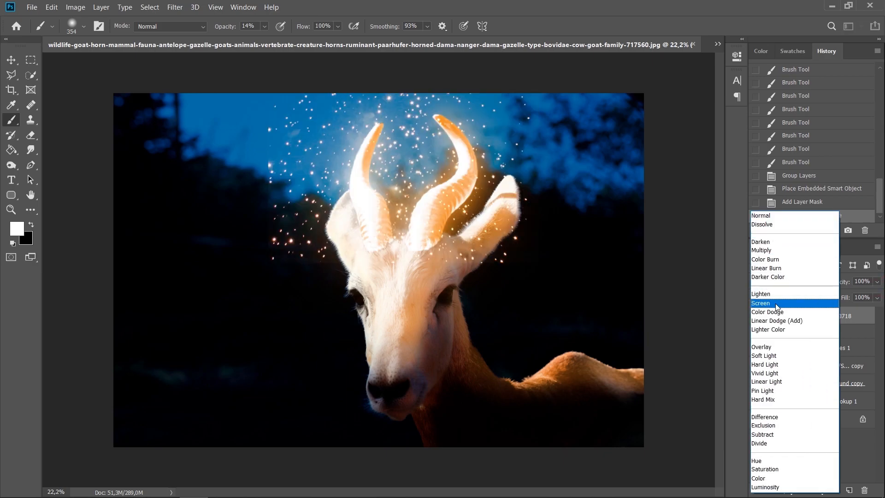
click(778, 303)
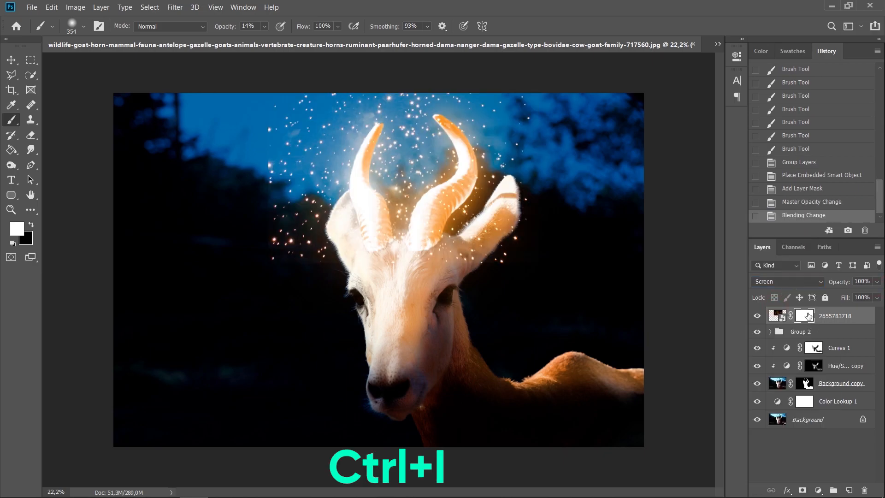
- Invert the sparks layer's mask and paint white between the horns to reveal the sparks there
key(ctrl+i)
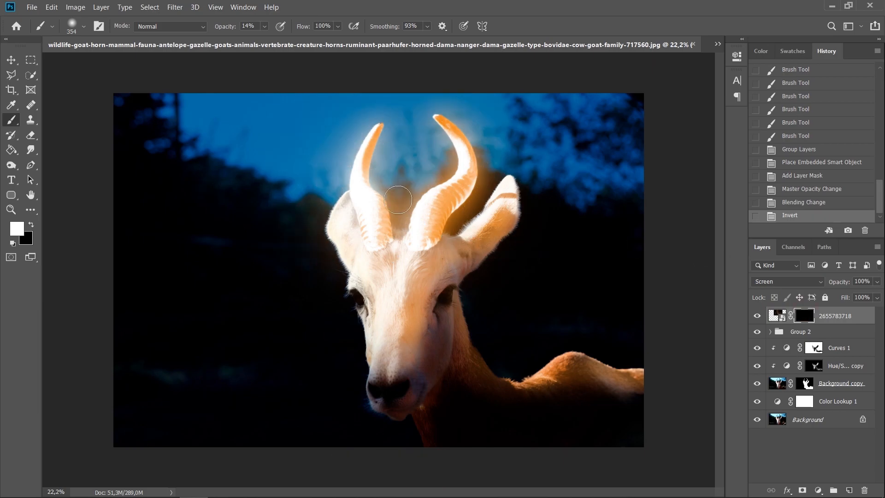
right_click(421, 157)
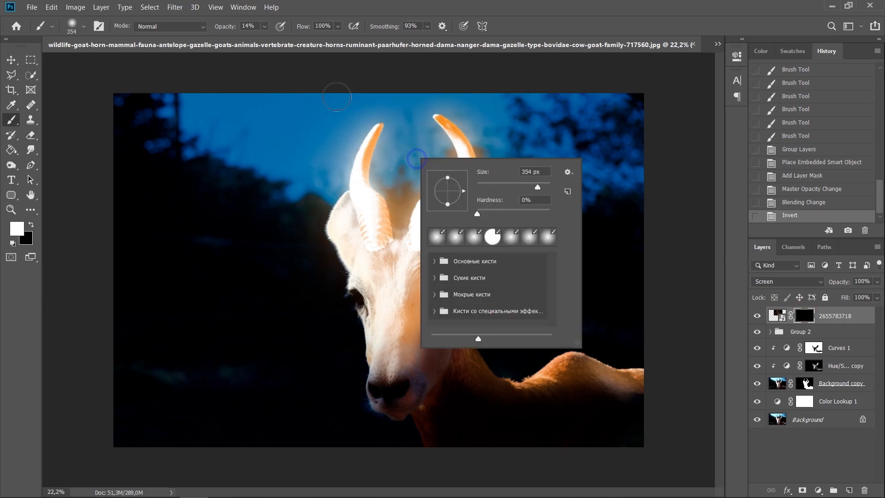
click(265, 27)
mouse_move(427, 126)
mouse_down()
mouse_move(446, 152)
mouse_move(440, 179)
mouse_move(400, 222)
mouse_move(414, 145)
mouse_move(383, 159)
mouse_up()
key(0)
drag(416, 128, 405, 132)
- Lower the brush opacity to 22% and softly reveal more sparks around and above the horns
drag(226, 26, 208, 29)
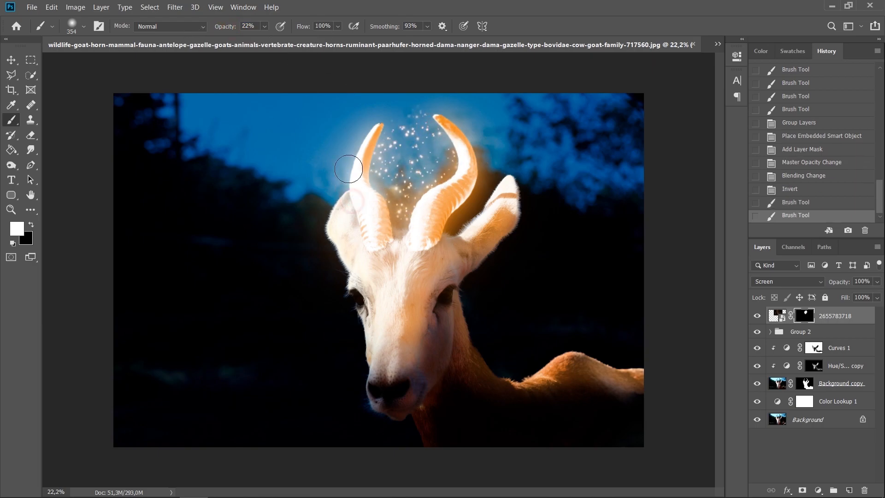
drag(367, 171, 382, 146)
mouse_move(406, 126)
mouse_down()
mouse_move(436, 125)
mouse_move(451, 215)
mouse_up()
scroll(401, 191, down, 3)
scroll(454, 288, up, 1)
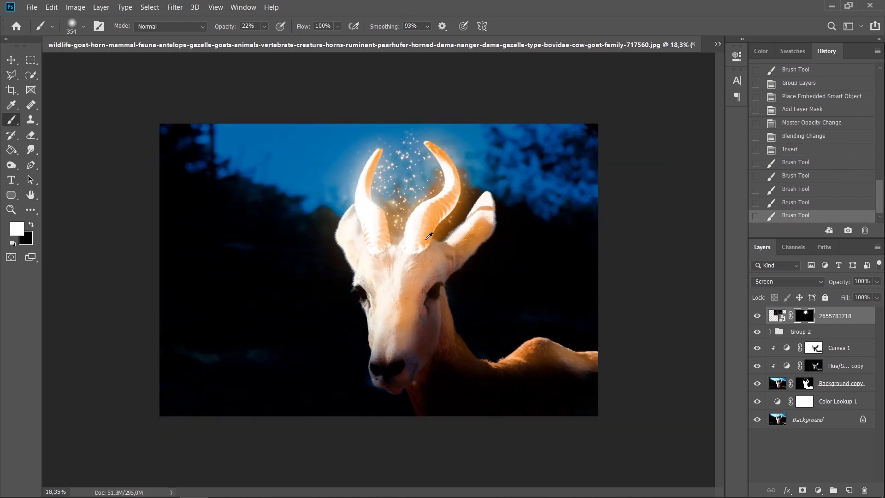
- Add a Curves adjustment layer above the sparks layer and pull its midtones down slightly to darken the image
click(818, 490)
click(811, 345)
drag(655, 167, 656, 180)
click(704, 51)
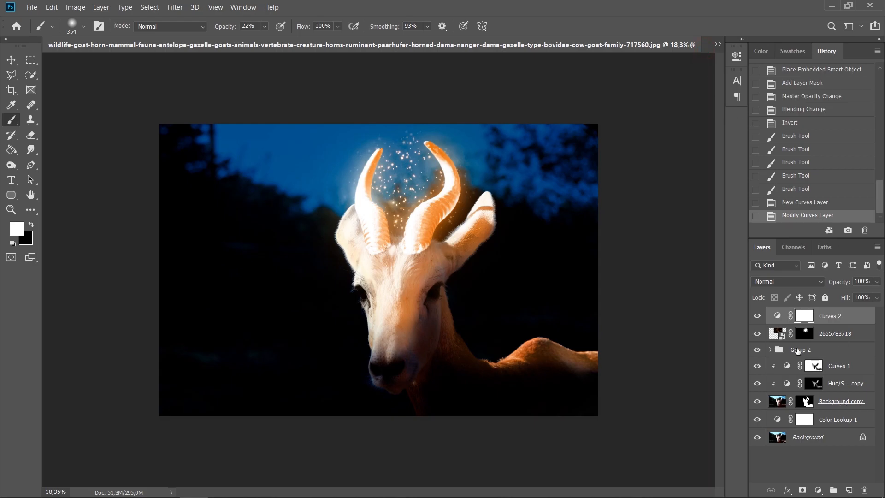
- Move the new Curves layer beneath the sparks layer and clip it to the horns group, Group 2
drag(862, 317, 844, 342)
alt+click(864, 342)
click(769, 350)
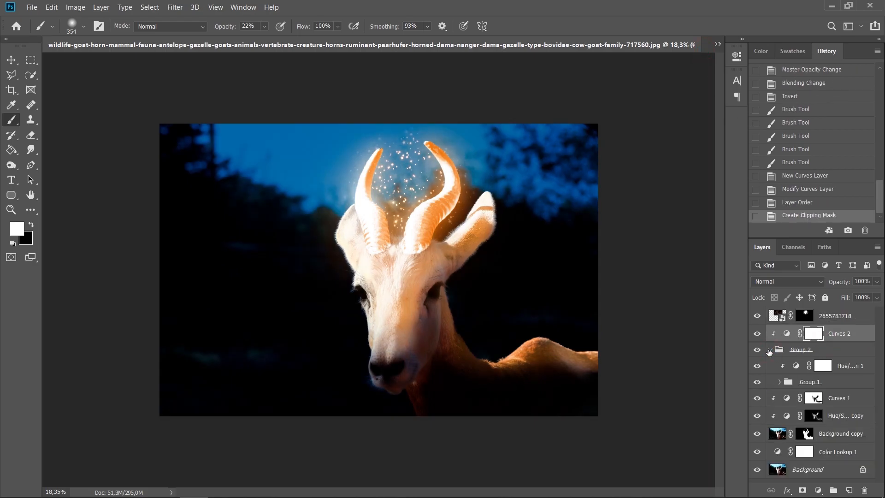
click(769, 350)
- Lower the midpoint of the clipped Curves 2 adjustment a little further to darken the horn glow
double_click(787, 335)
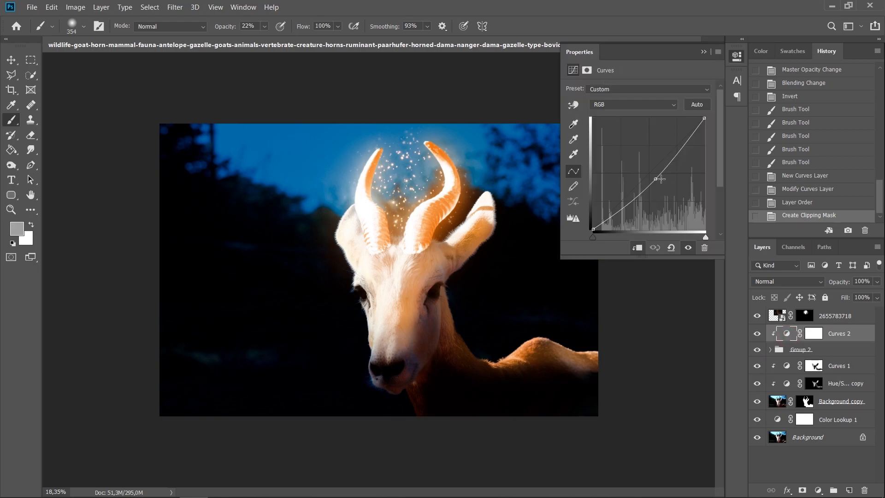
mouse_move(655, 178)
mouse_down()
mouse_move(668, 187)
mouse_move(665, 174)
mouse_up()
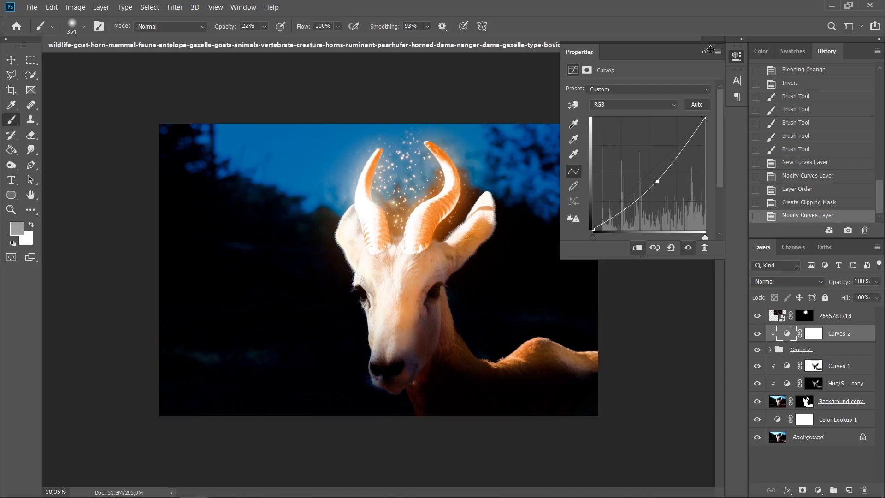
click(703, 52)
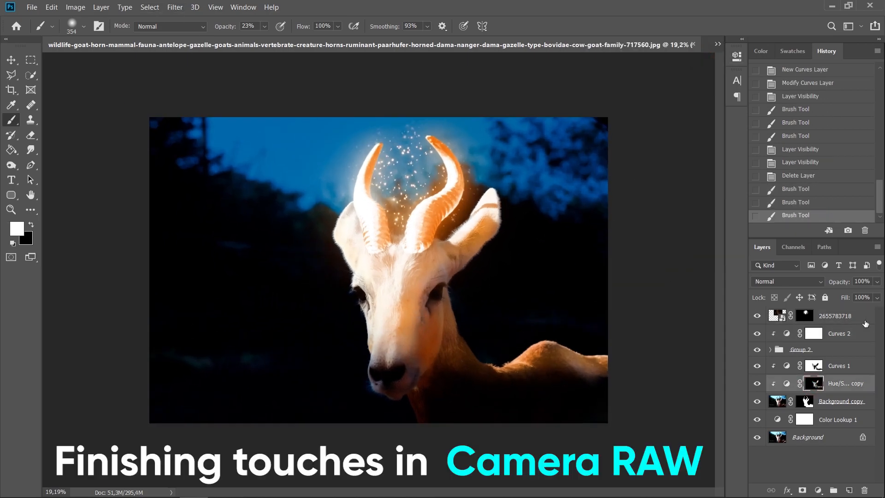
- Stamp all visible layers into a new layer at the top of the stack and open it in the Camera Raw Filter
key(ctrl+shift+alt+e)
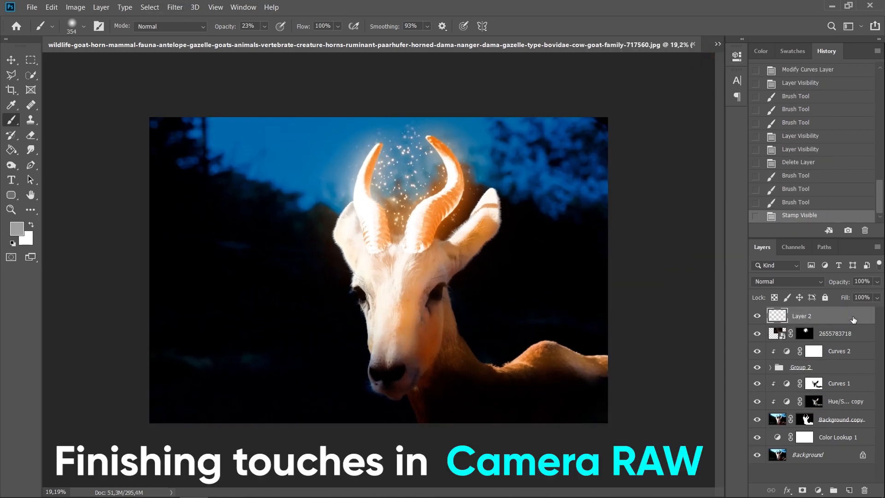
click(150, 7)
mouse_move(175, 6)
click(198, 72)
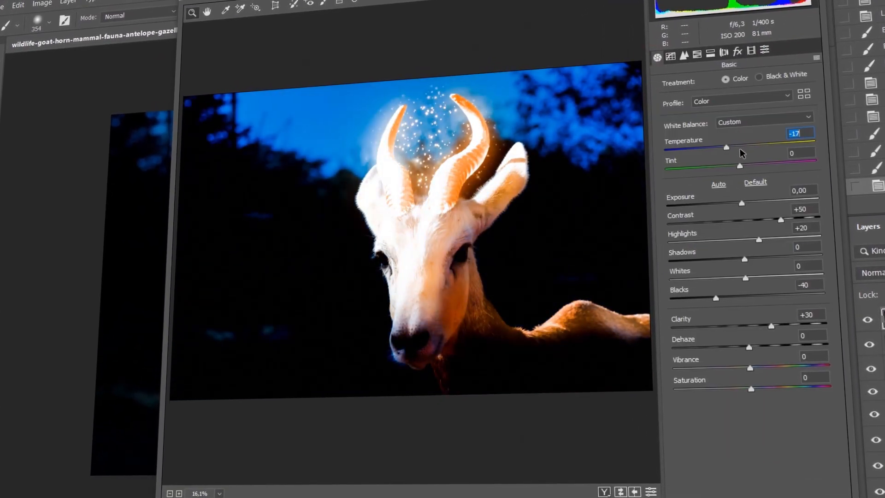
- Adjust the Camera Raw basics: Temperature -17, Contrast +50, Highlights +20, Blacks -40 and Clarity +30
drag(741, 149, 737, 170)
drag(739, 206, 768, 227)
drag(737, 265, 742, 267)
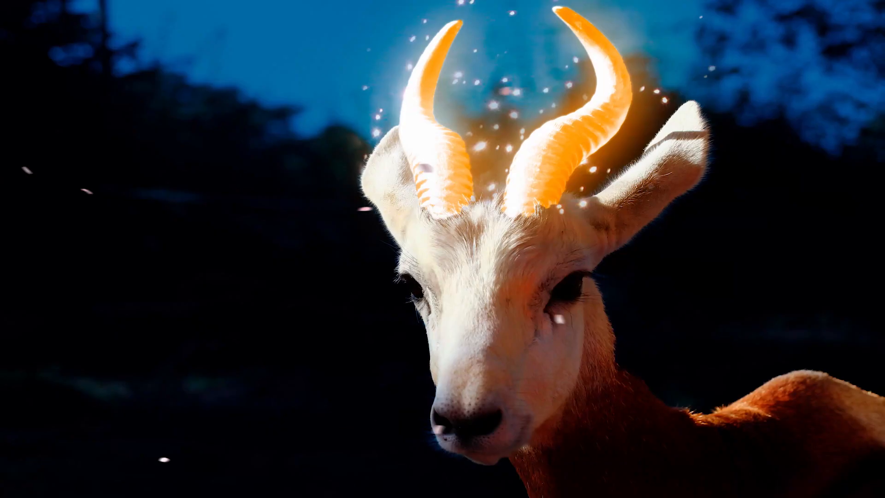